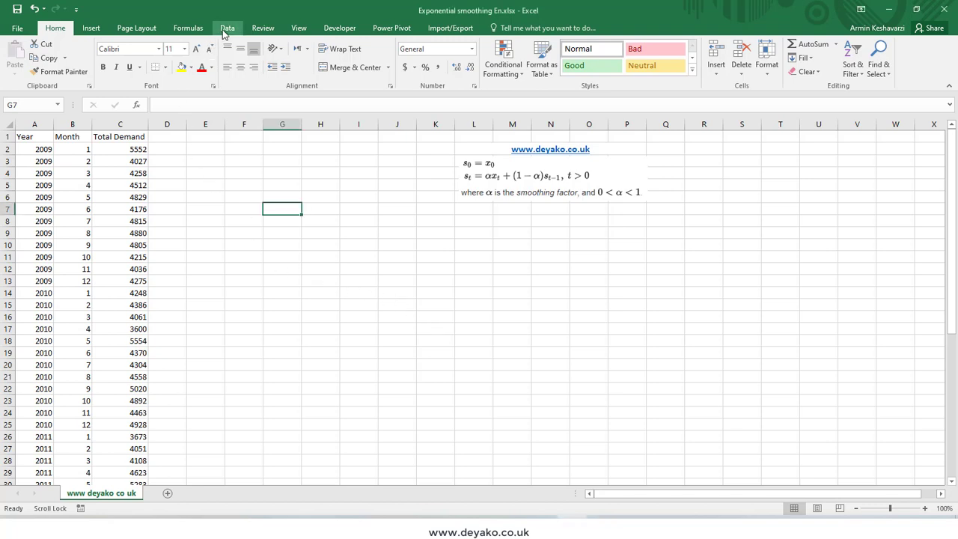
Step: Show the Data ribbon commands for analysis and forecasting
left_click(226, 28)
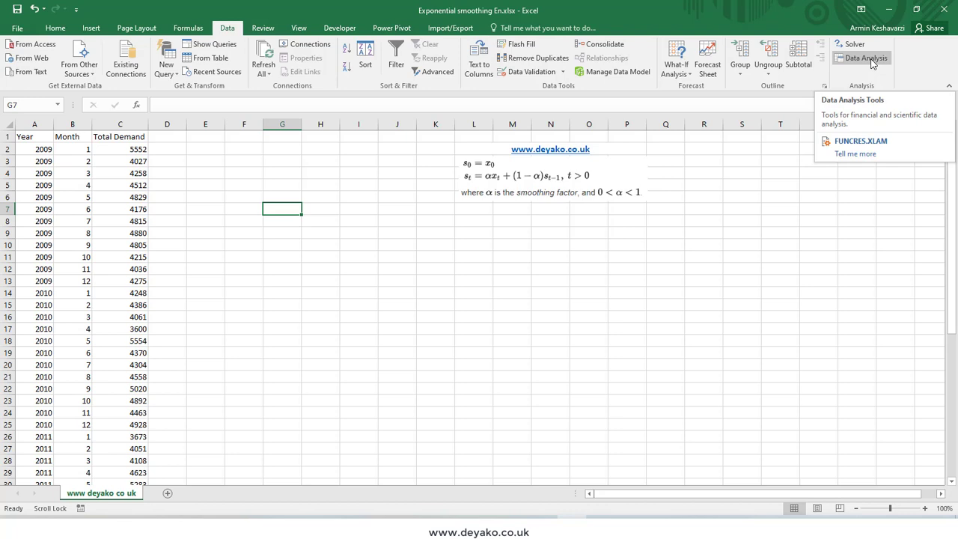
left_click(18, 28)
left_click(25, 323)
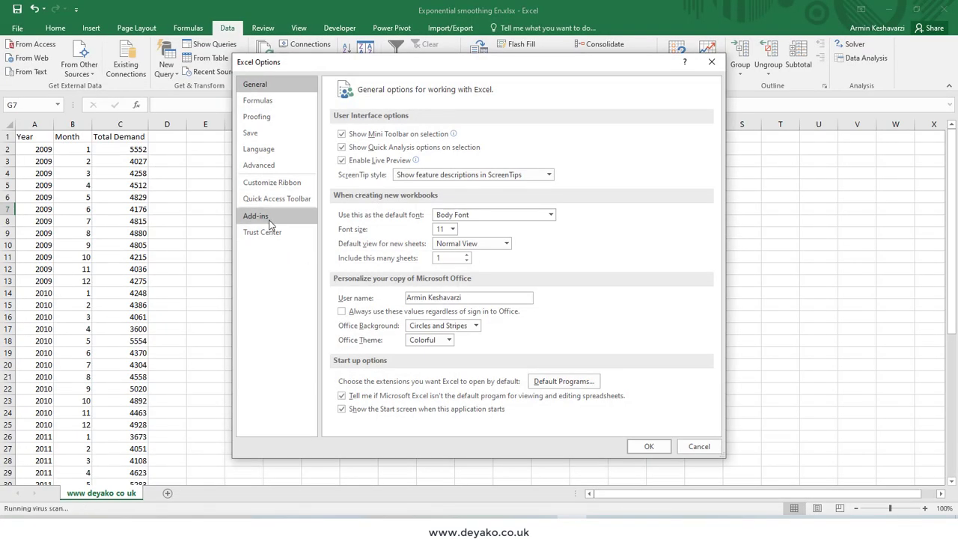
left_click(270, 217)
left_click(487, 421)
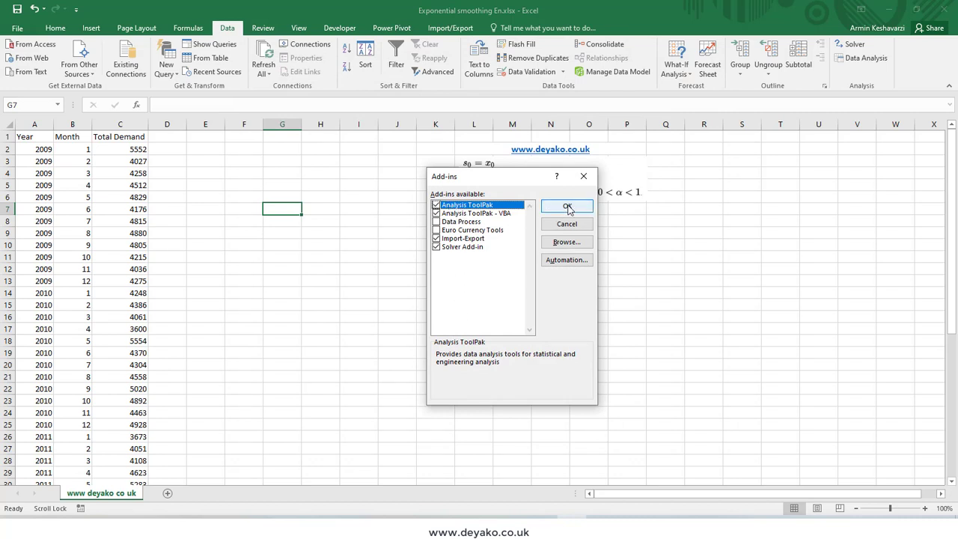
left_click(584, 176)
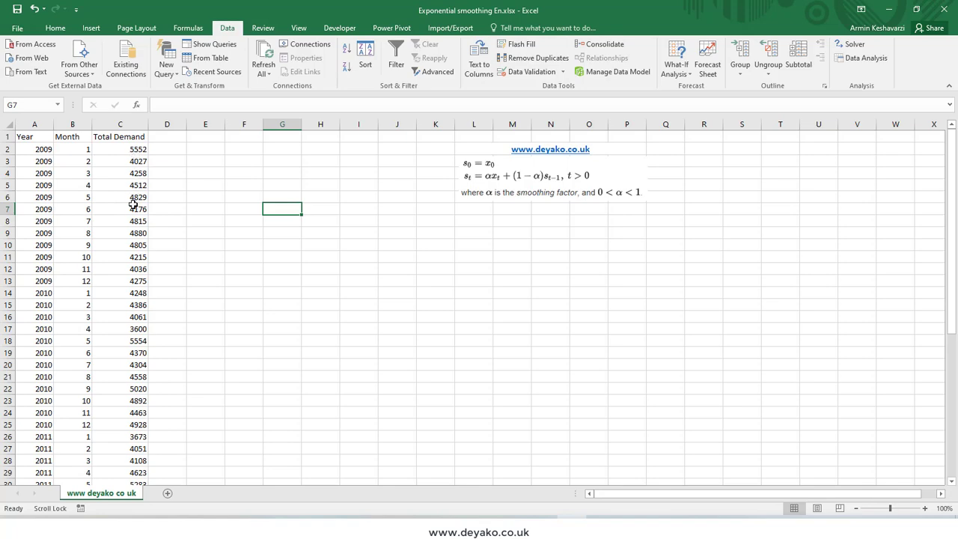
scroll(111, 210, "down", 4)
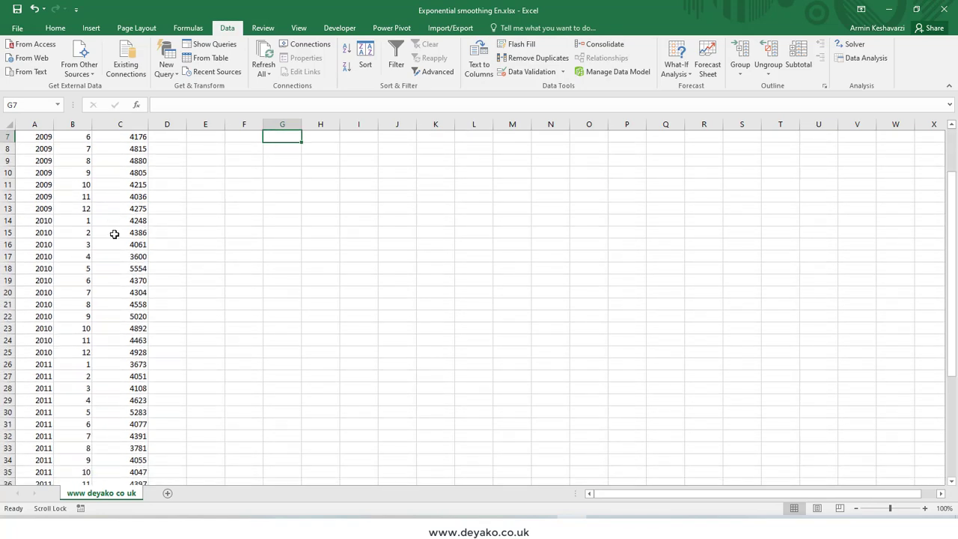
scroll(116, 243, "down", 6)
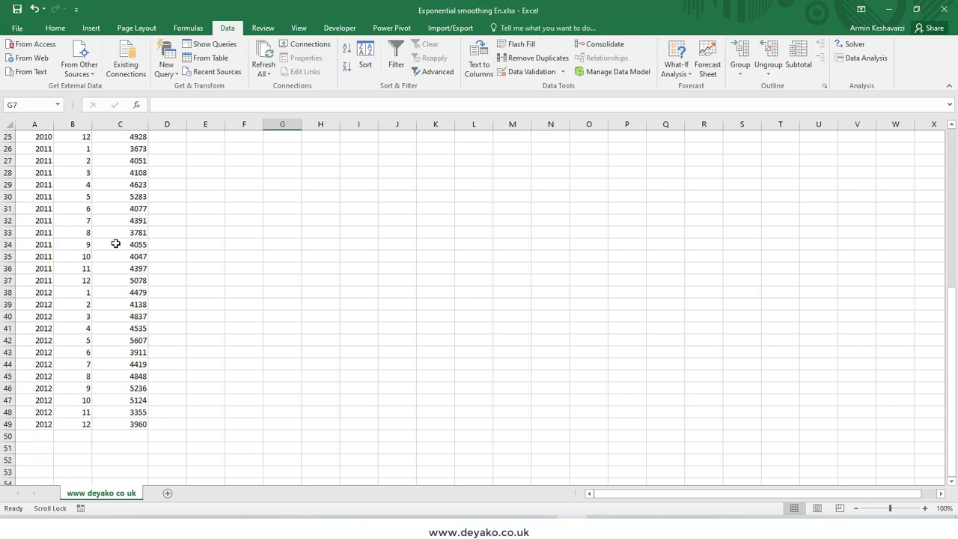
scroll(111, 362, "up", 10)
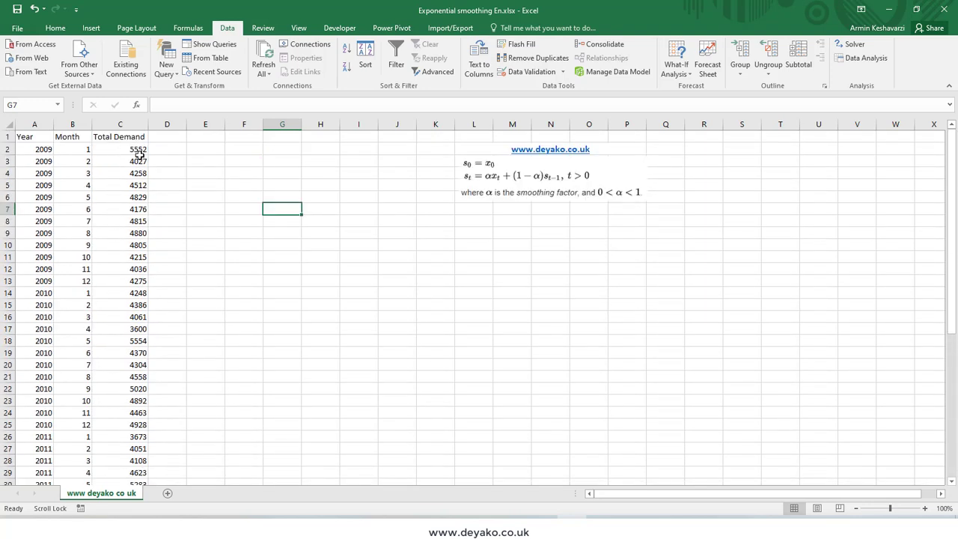
scroll(76, 232, "down", 5)
scroll(75, 232, "up", 5)
left_click(30, 148)
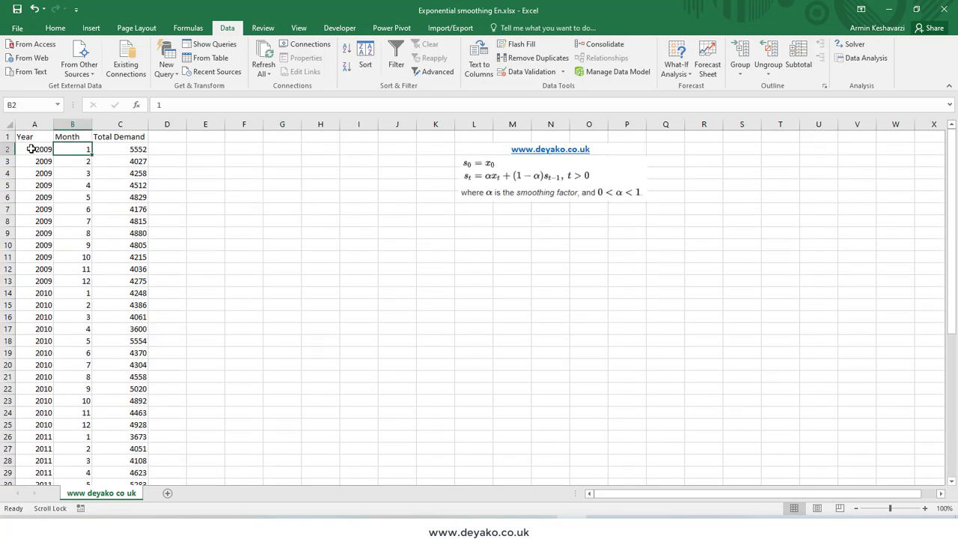
scroll(79, 225, "down", 1)
scroll(83, 281, "down", 13)
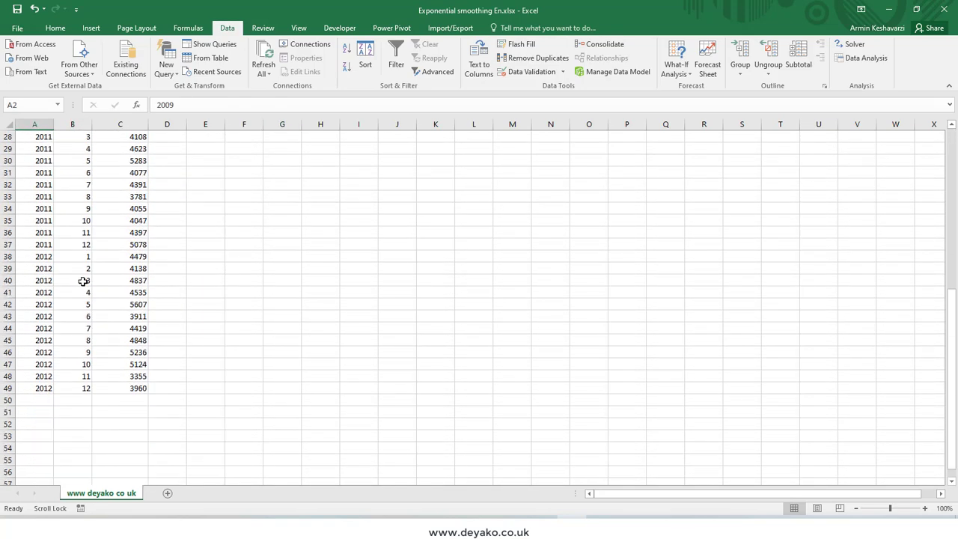
left_click(79, 246)
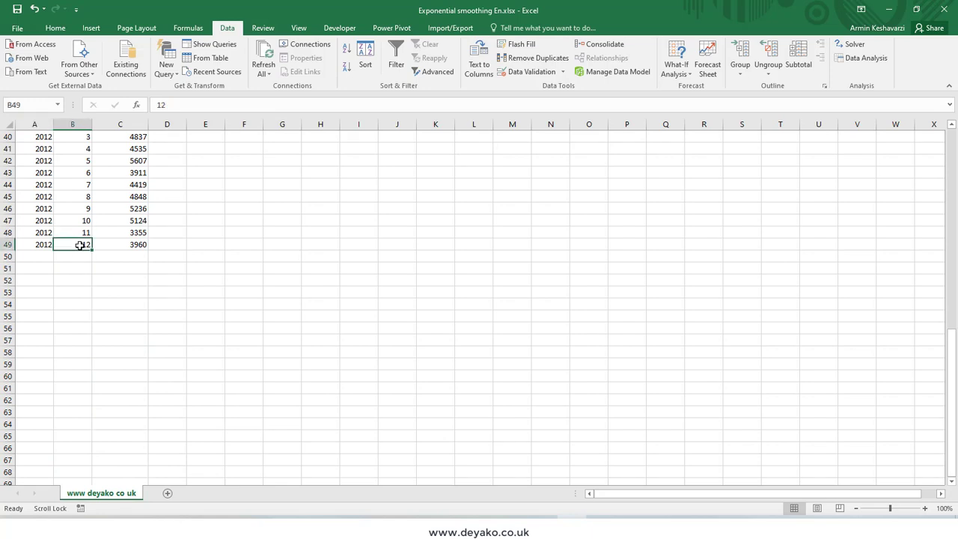
left_click(38, 245)
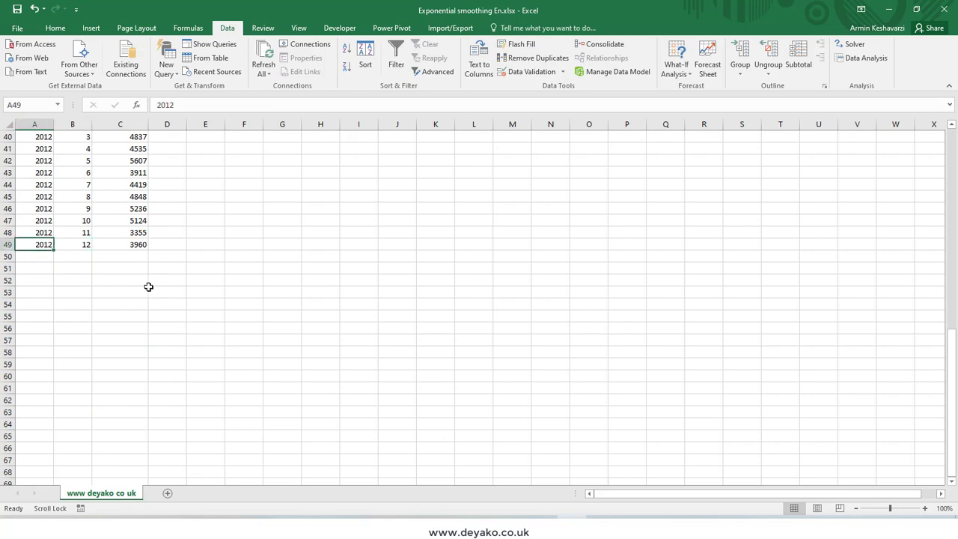
scroll(148, 287, "up", 13)
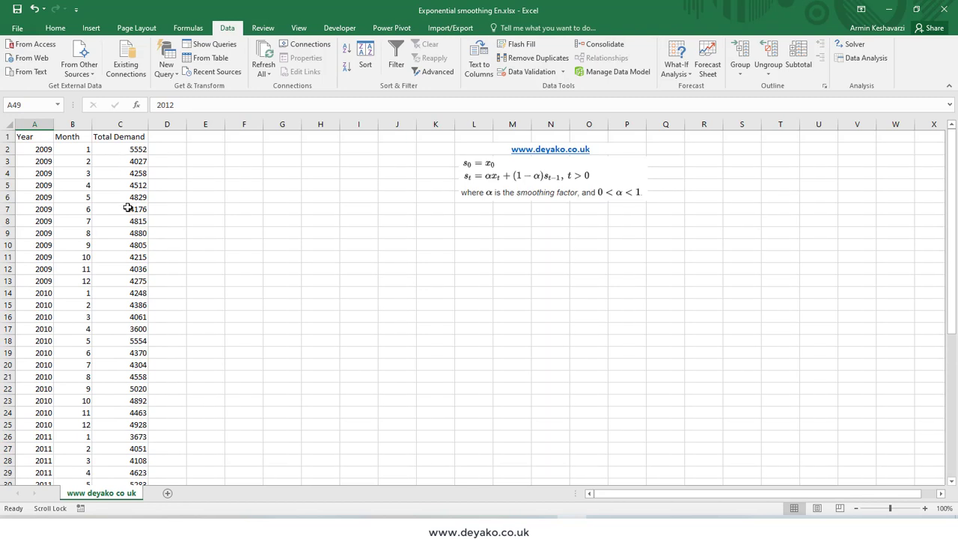
scroll(128, 234, "down", 7)
scroll(128, 249, "down", 4)
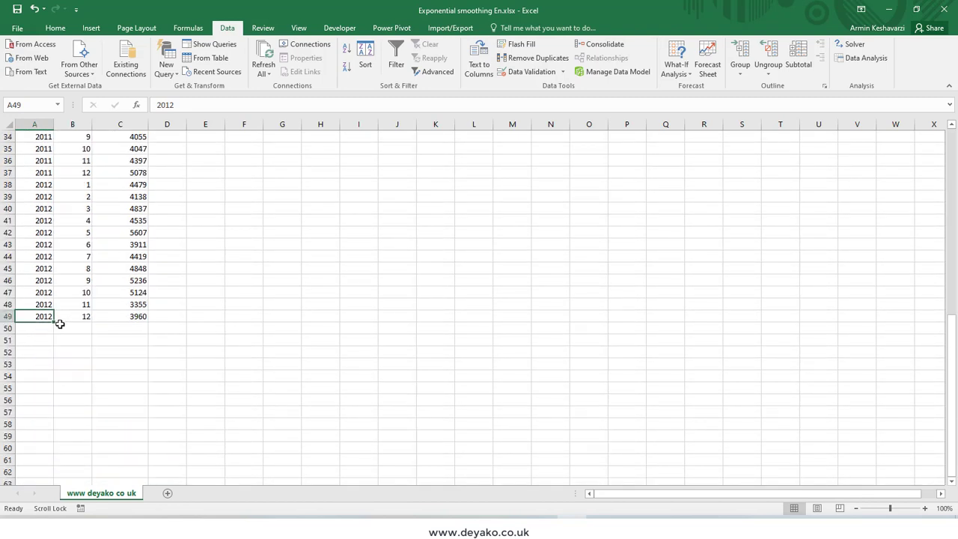
scroll(142, 342, "up", 11)
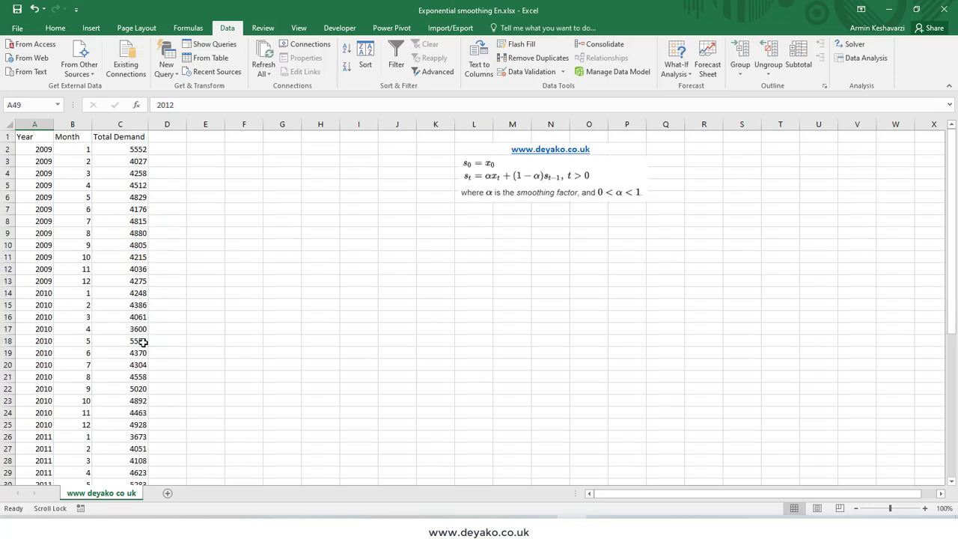
scroll(141, 342, "down", 9)
left_click(83, 400)
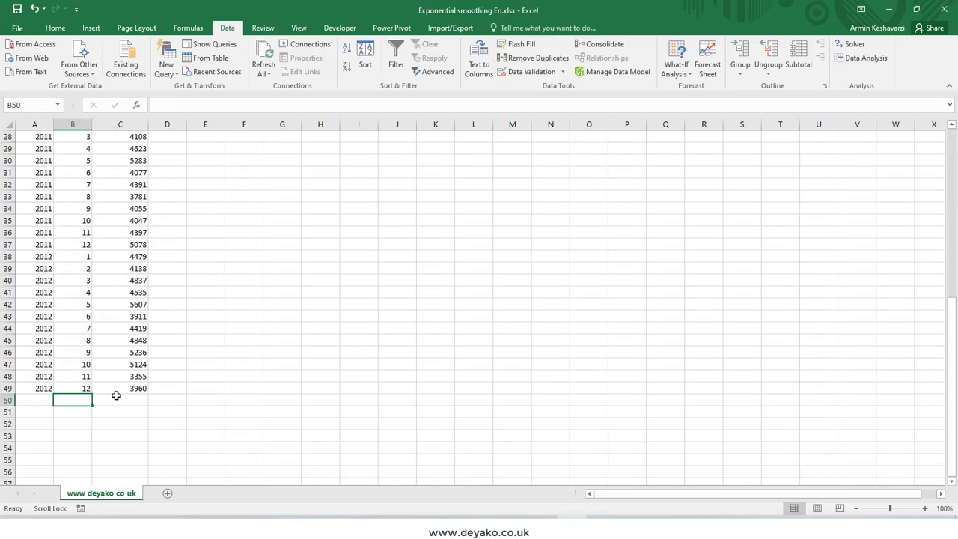
left_click(116, 395)
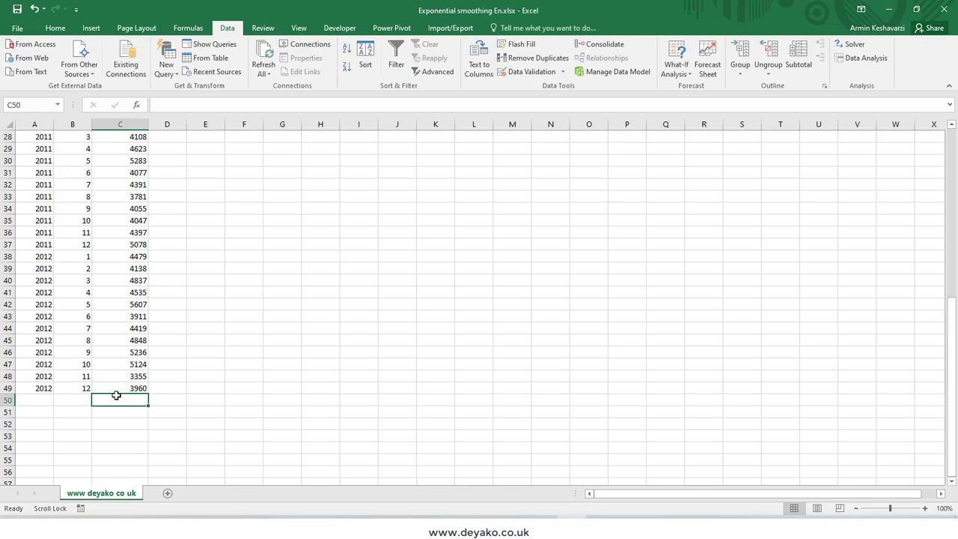
left_click_drag(134, 388, 122, 149)
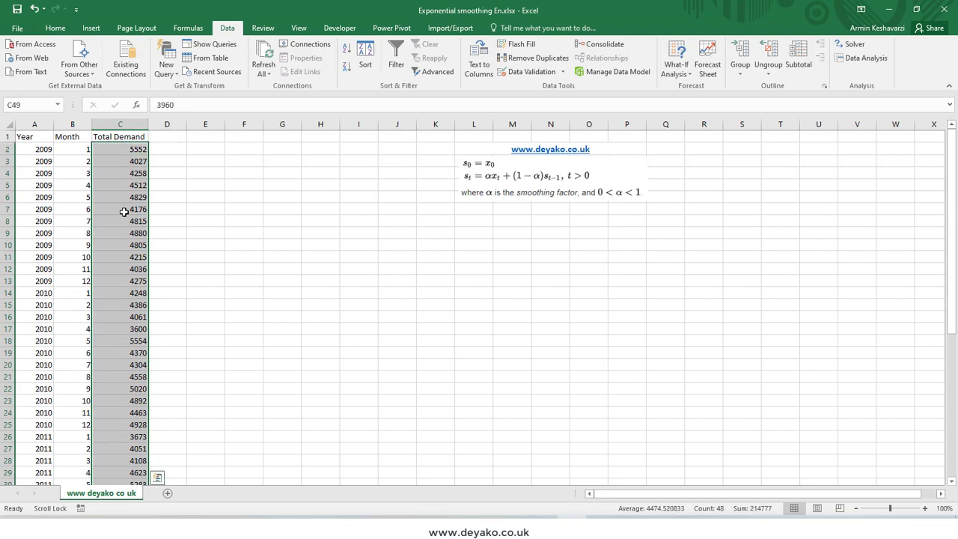
scroll(124, 212, "down", 9)
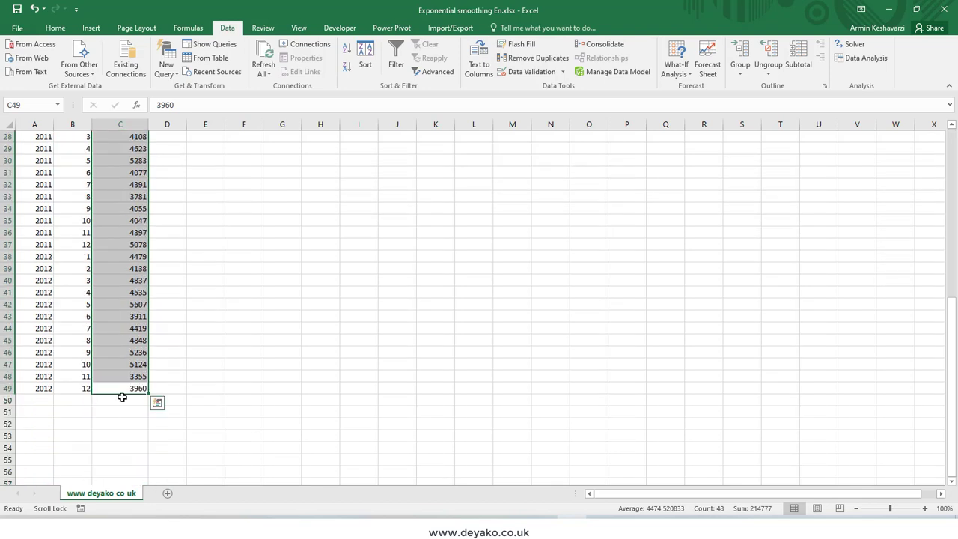
left_click(123, 399)
mouse_move(131, 389)
left_mouse_down()
mouse_move(137, 242)
mouse_move(136, 371)
left_mouse_up()
scroll(135, 371, "up", 9)
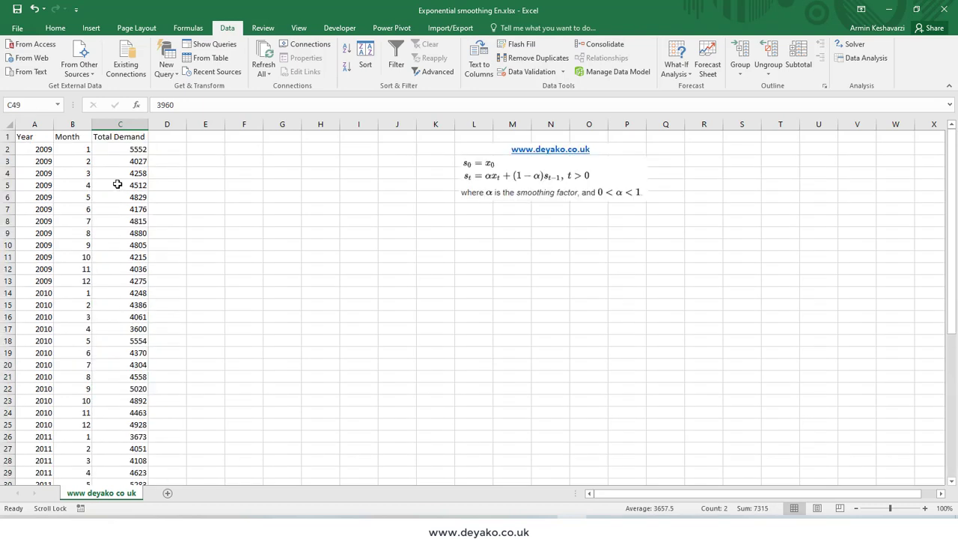
left_click(121, 151)
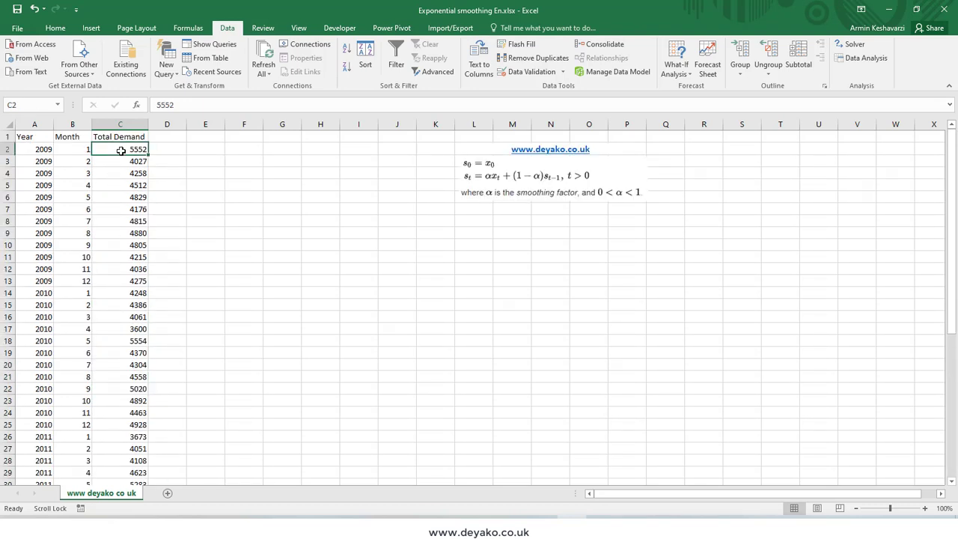
left_click_drag(121, 151, 130, 246)
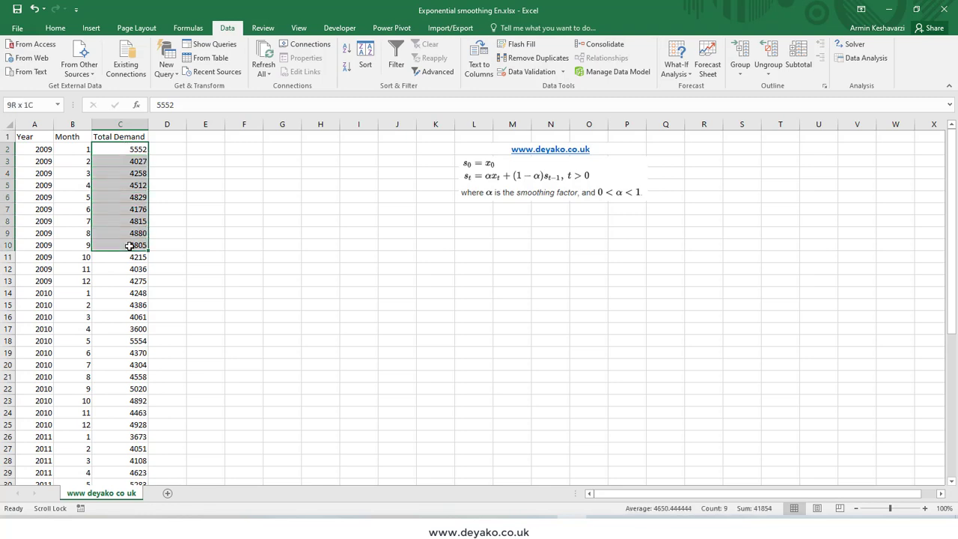
left_click(479, 182)
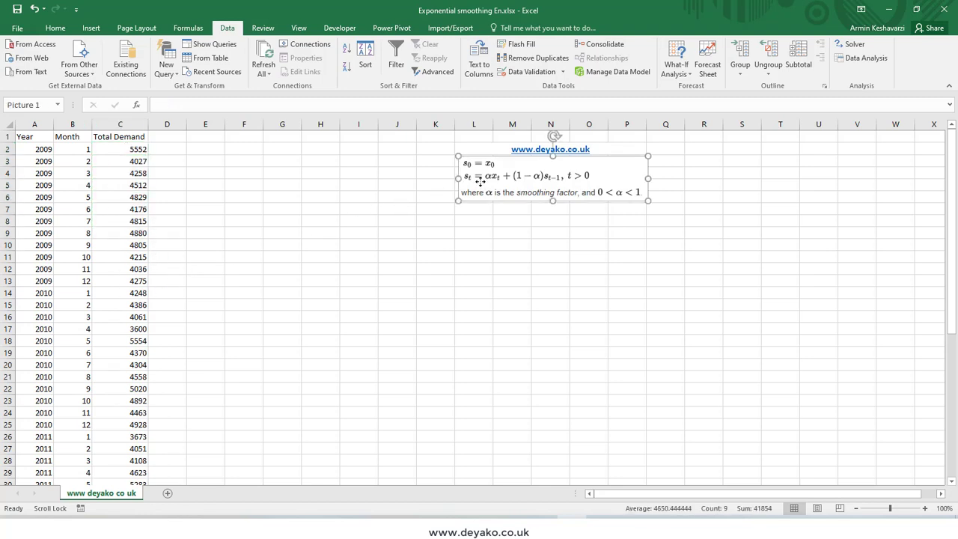
Step: Enlarge the exponential smoothing formula picture proportionally, then deselect it
left_click_drag(645, 200, 702, 214)
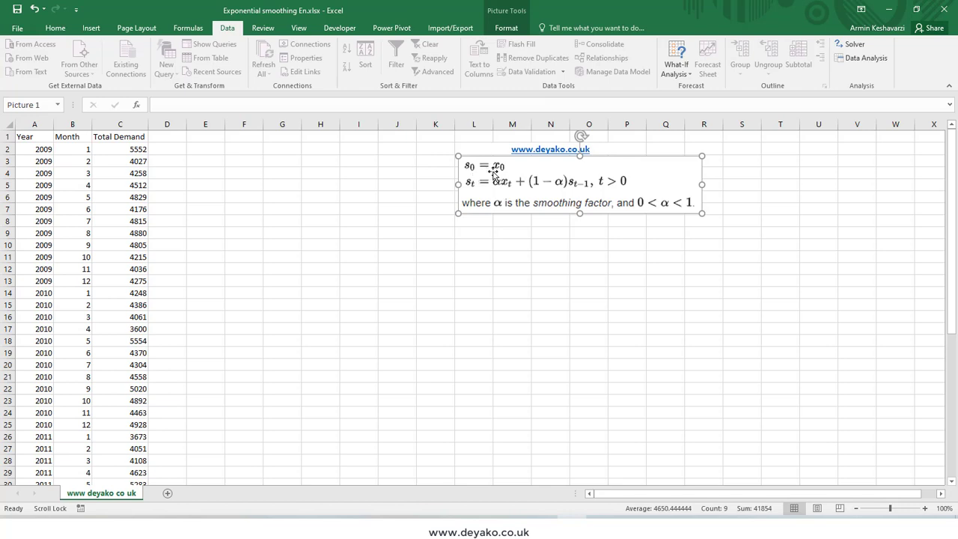
left_click(167, 149)
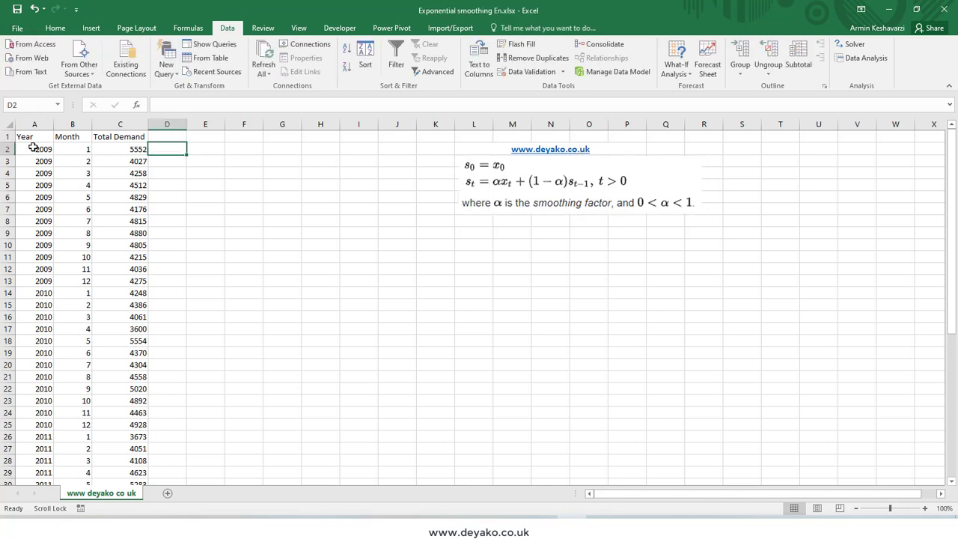
left_click_drag(33, 147, 126, 137)
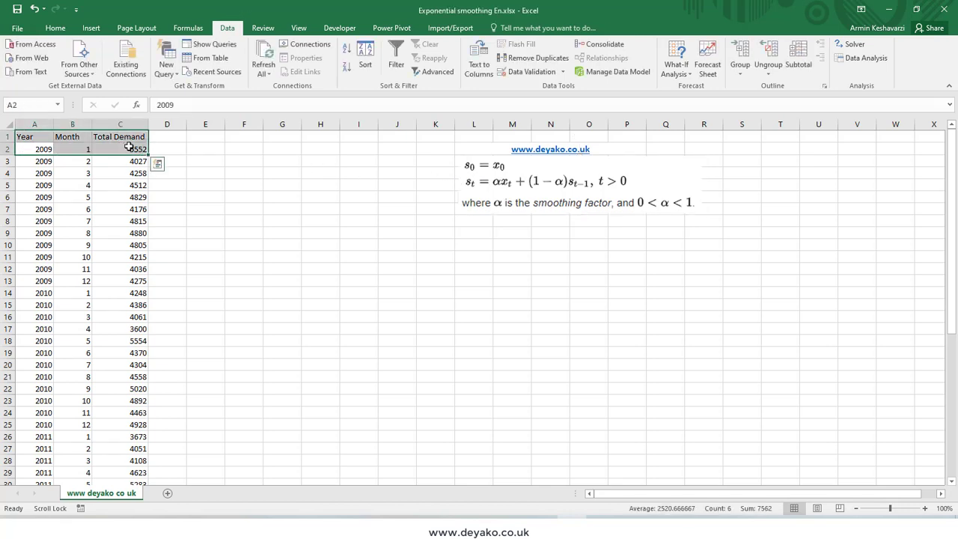
left_click(128, 146)
left_click(158, 149)
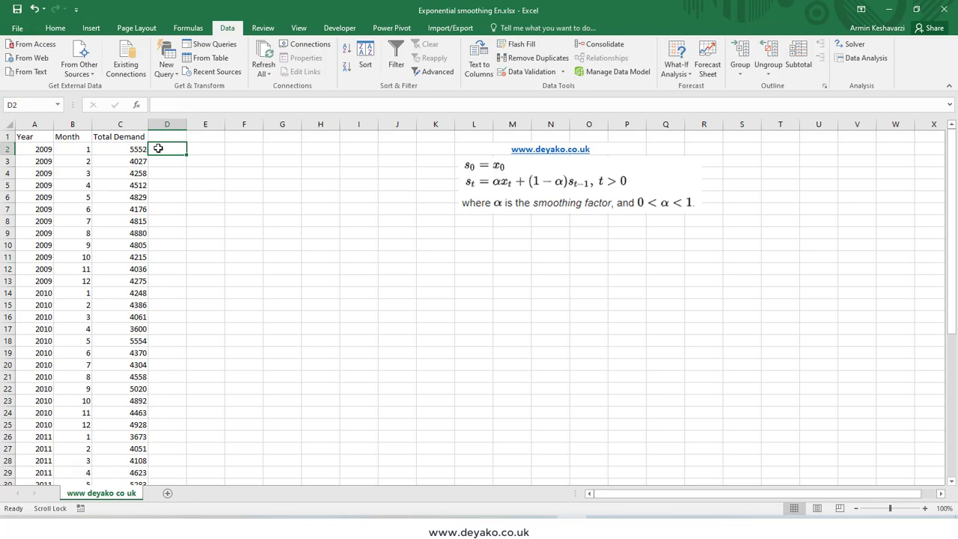
left_click(135, 162)
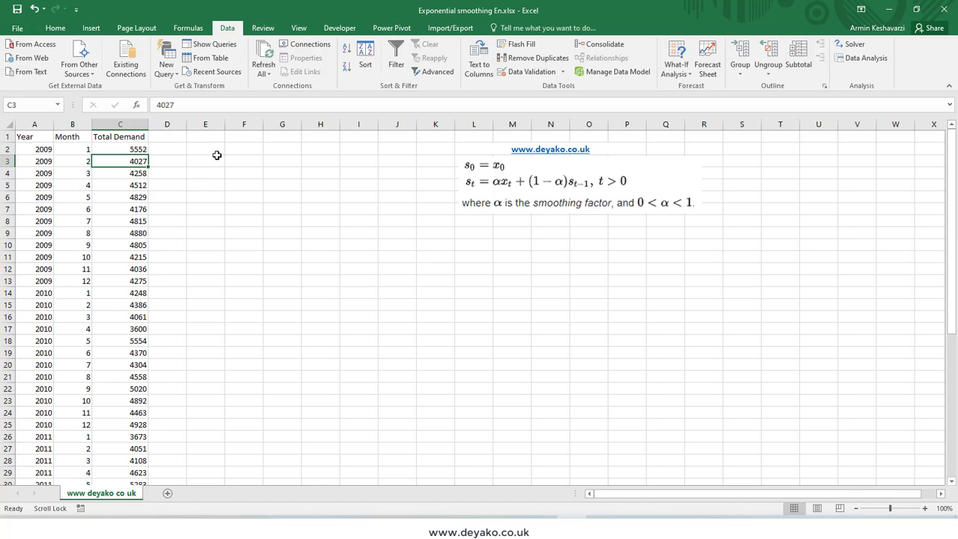
left_click(141, 150)
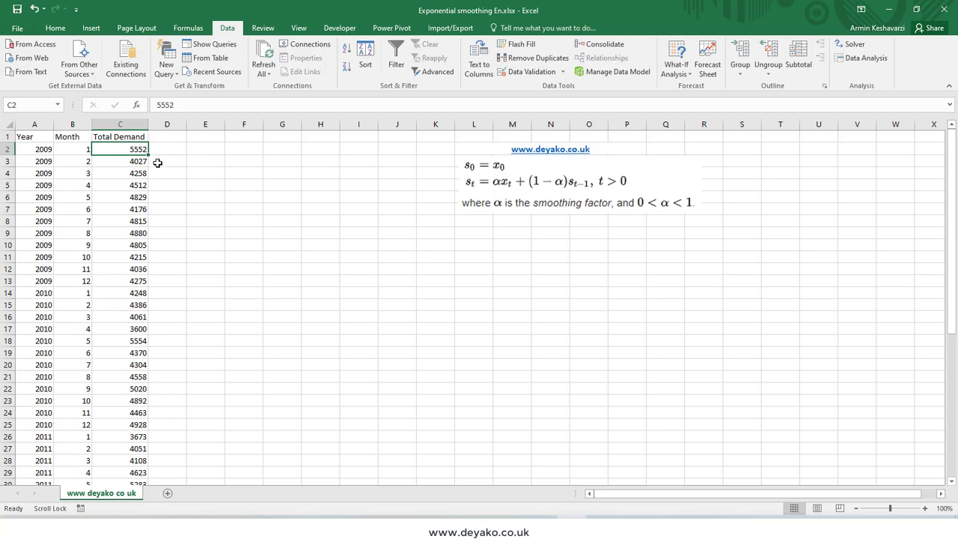
left_click_drag(158, 163, 63, 165)
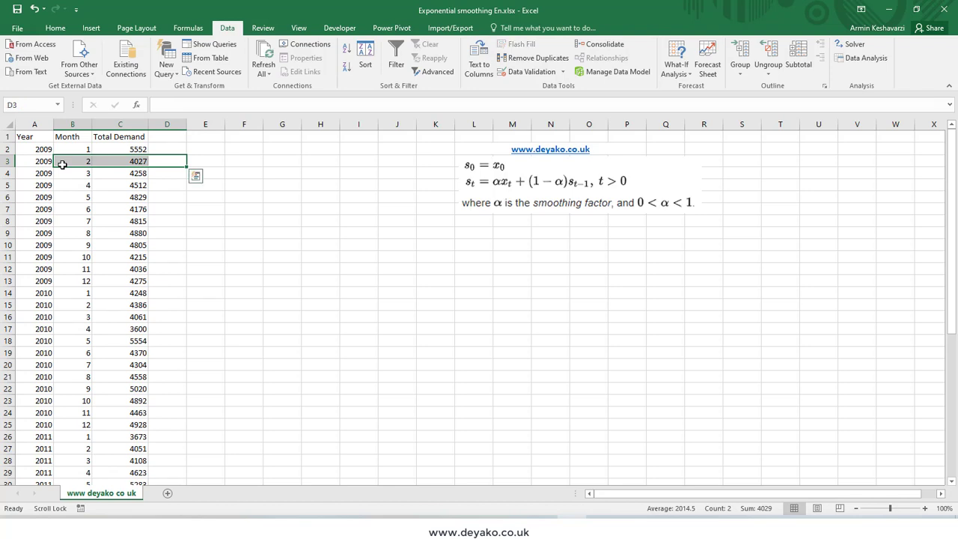
left_click(166, 160)
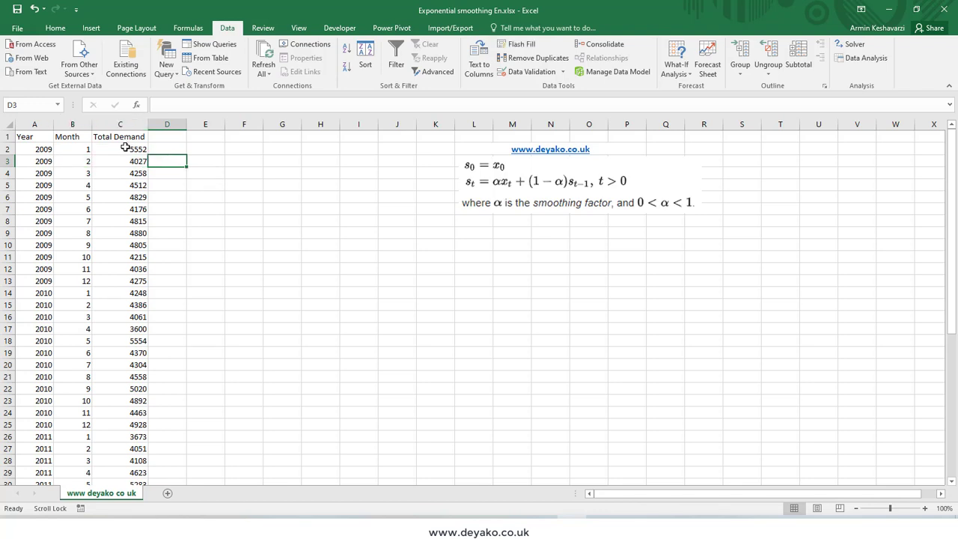
left_click(125, 148)
left_click(165, 162)
left_click(160, 173)
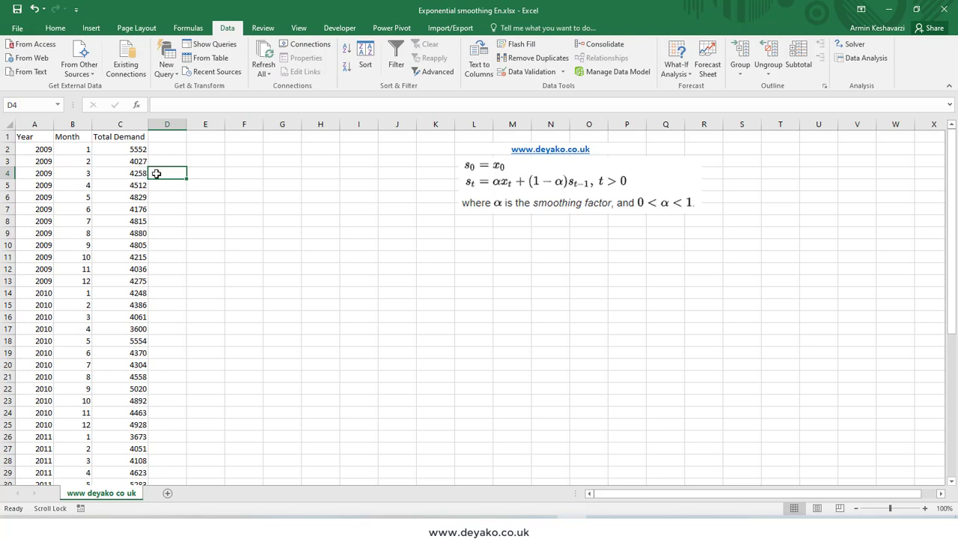
left_click(121, 173)
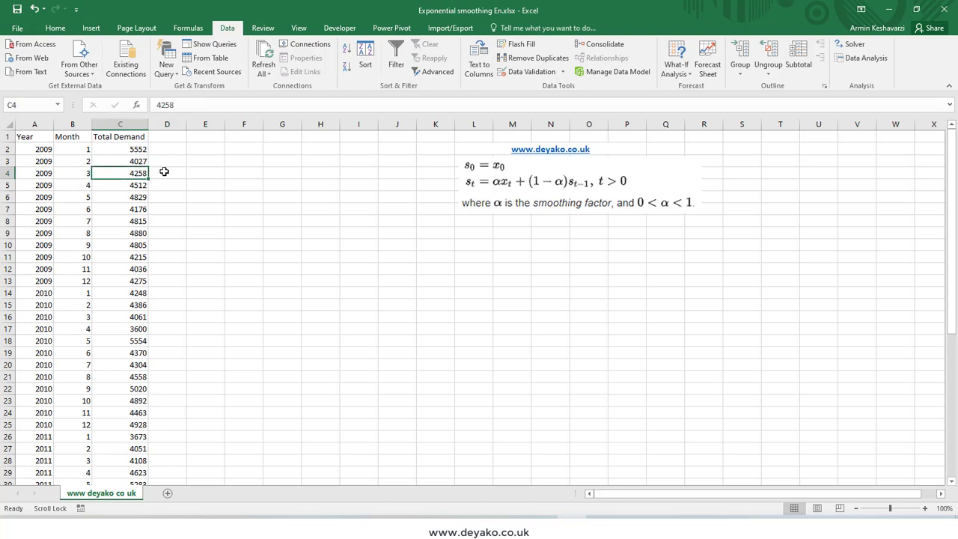
left_click(160, 173)
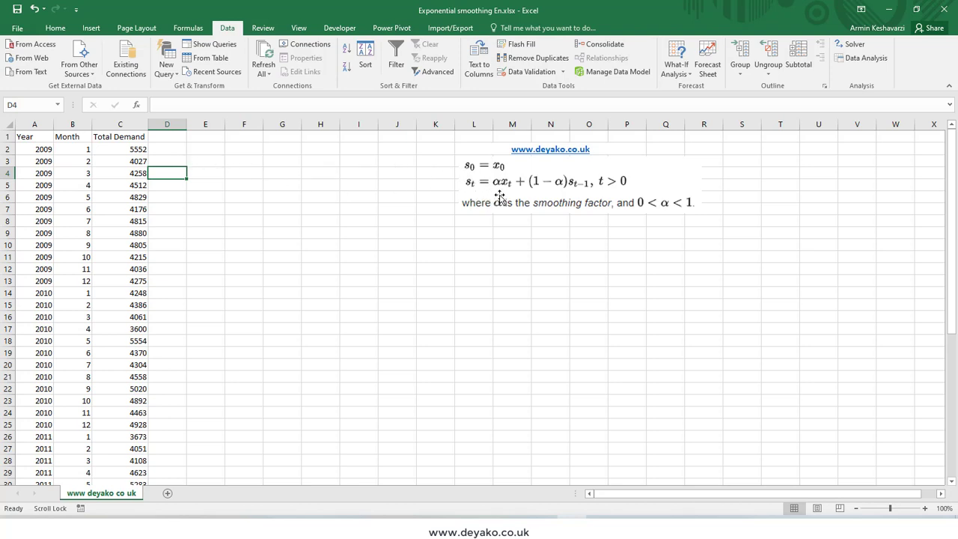
left_click(140, 161)
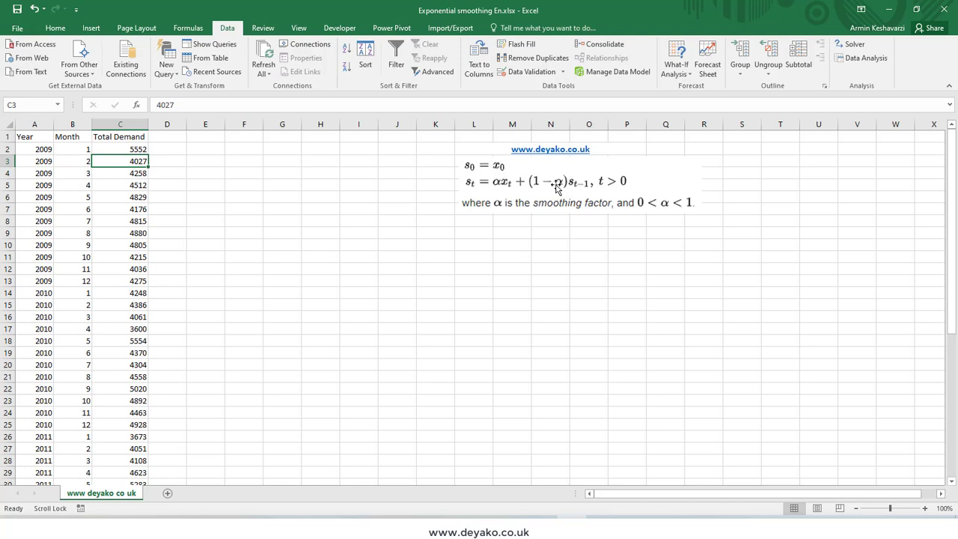
left_click(163, 159)
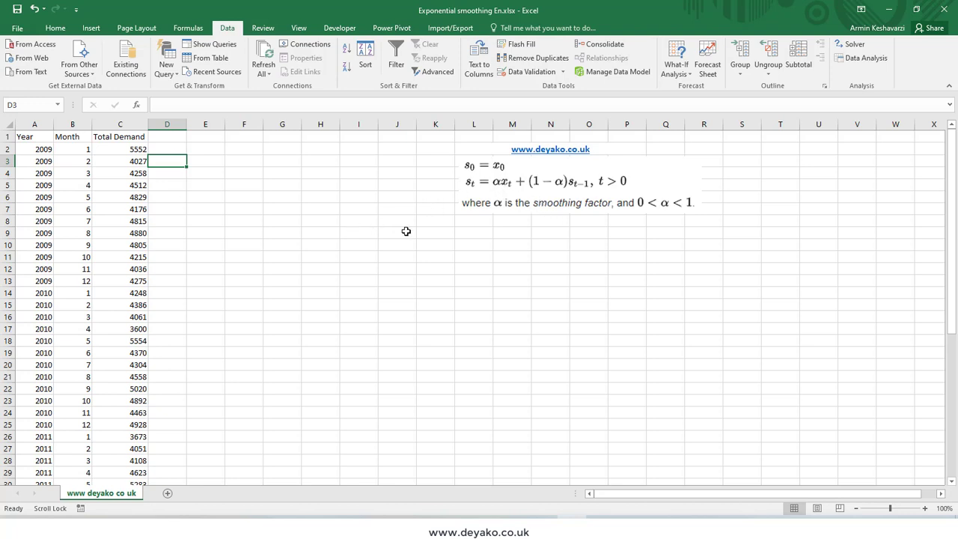
scroll(296, 288, "down", 7)
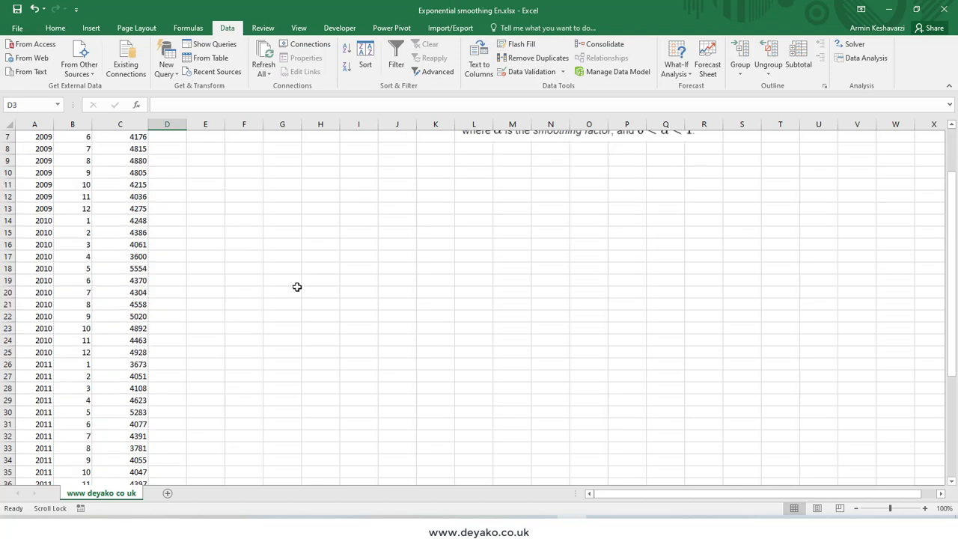
scroll(292, 292, "down", 2)
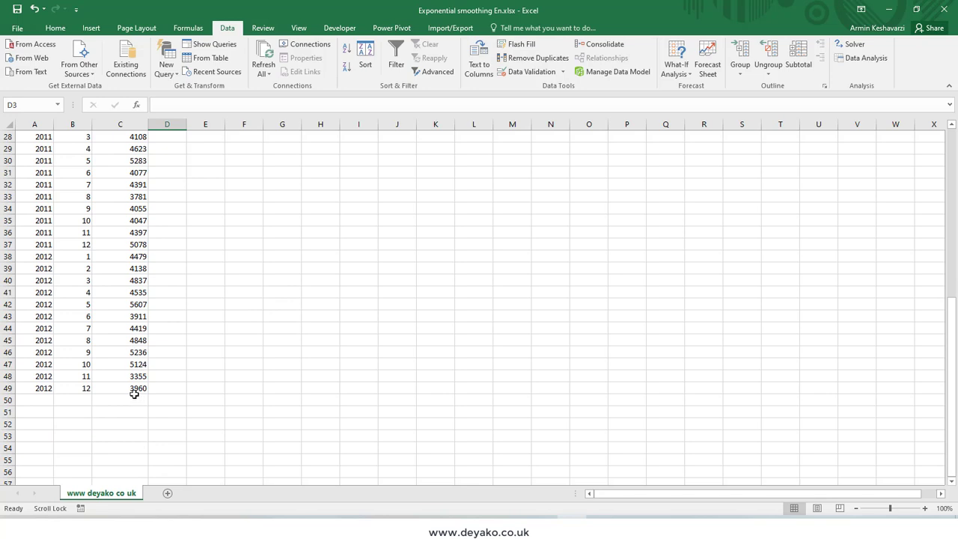
left_click_drag(135, 390, 132, 339)
scroll(131, 340, "up", 5)
scroll(131, 339, "up", 4)
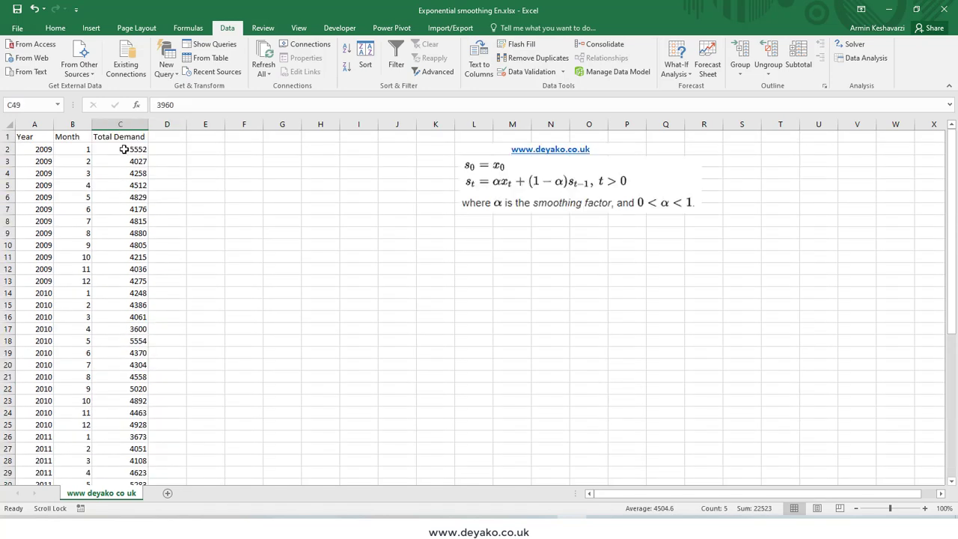
left_click_drag(124, 150, 124, 196)
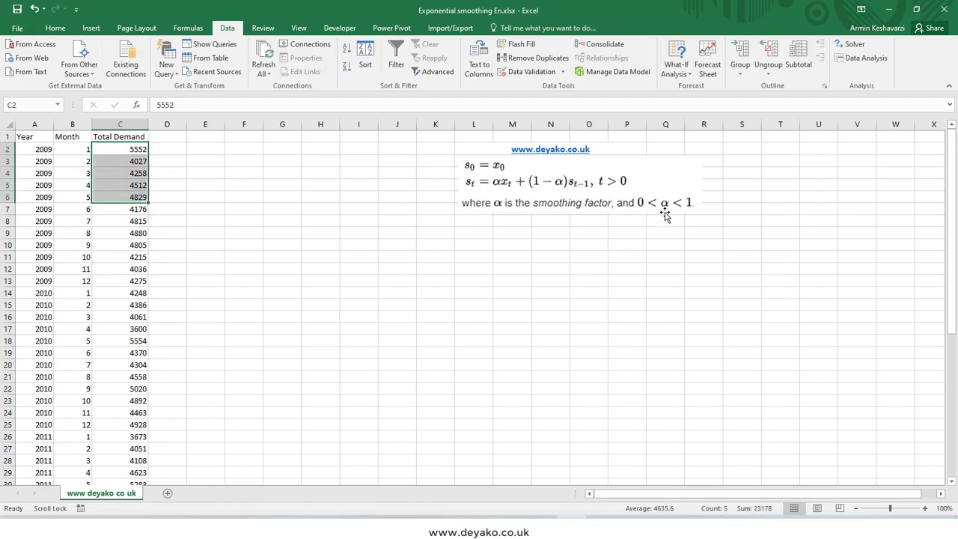
scroll(276, 267, "down", 8)
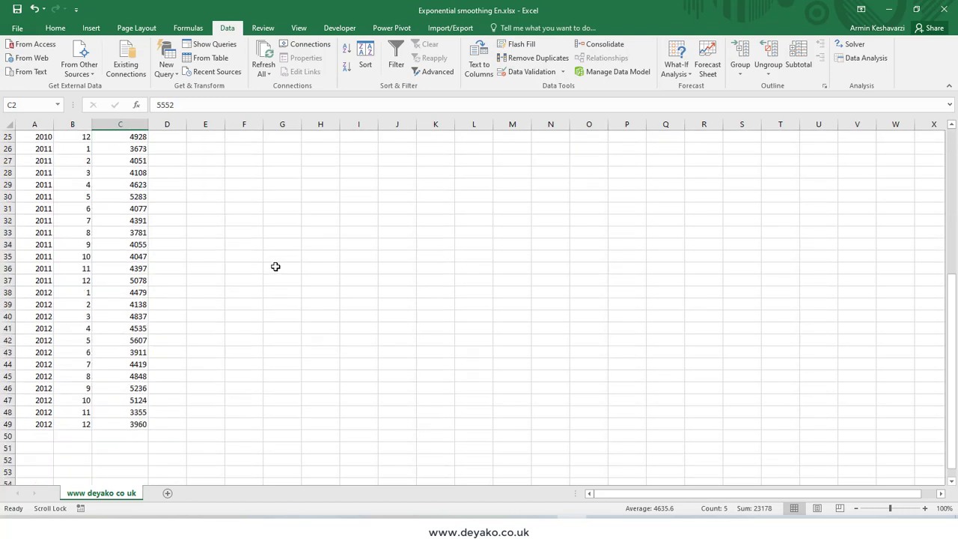
scroll(275, 267, "down", 1)
left_click(131, 399)
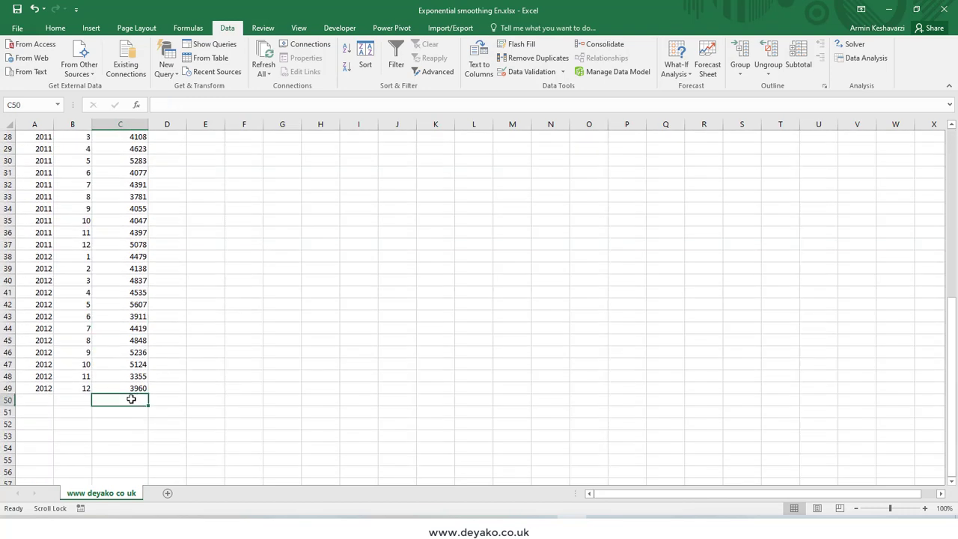
left_click_drag(139, 389, 129, 152)
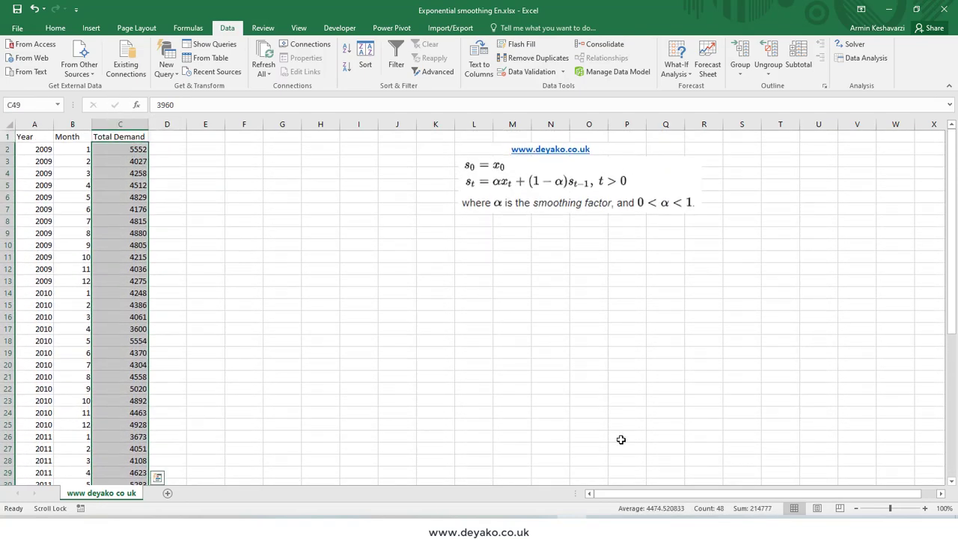
scroll(466, 418, "down", 1)
scroll(278, 370, "down", 2)
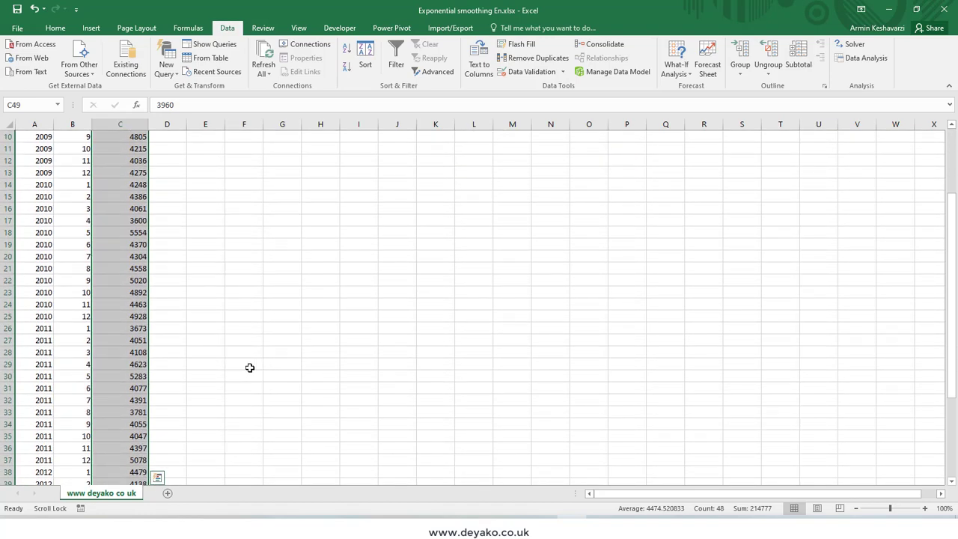
scroll(241, 370, "down", 3)
scroll(241, 370, "down", 2)
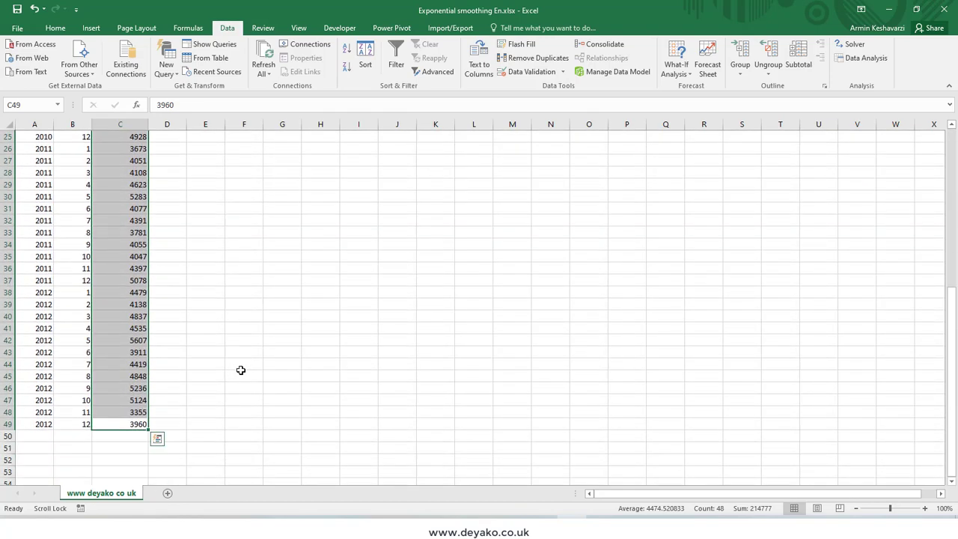
scroll(240, 370, "up", 4)
scroll(240, 370, "up", 3)
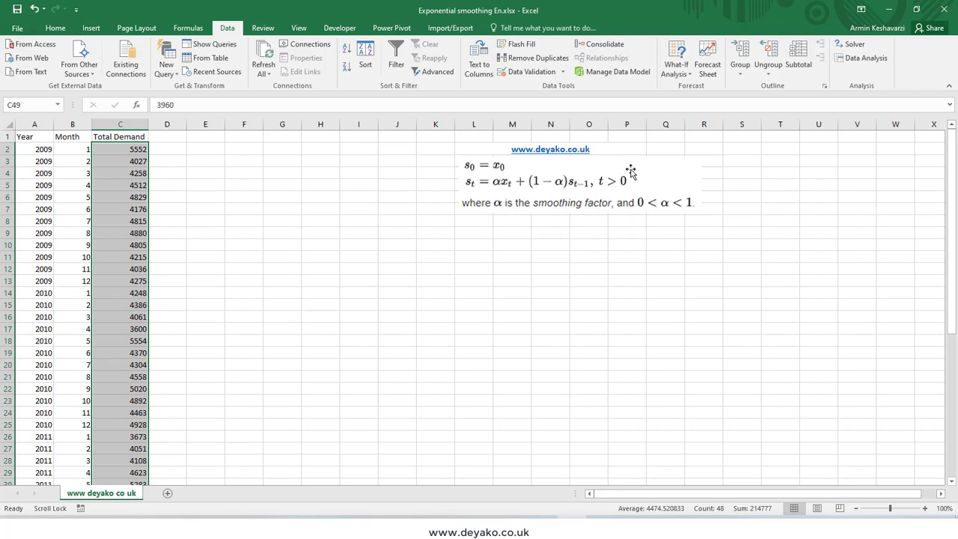
scroll(212, 297, "down", 4)
scroll(212, 296, "down", 4)
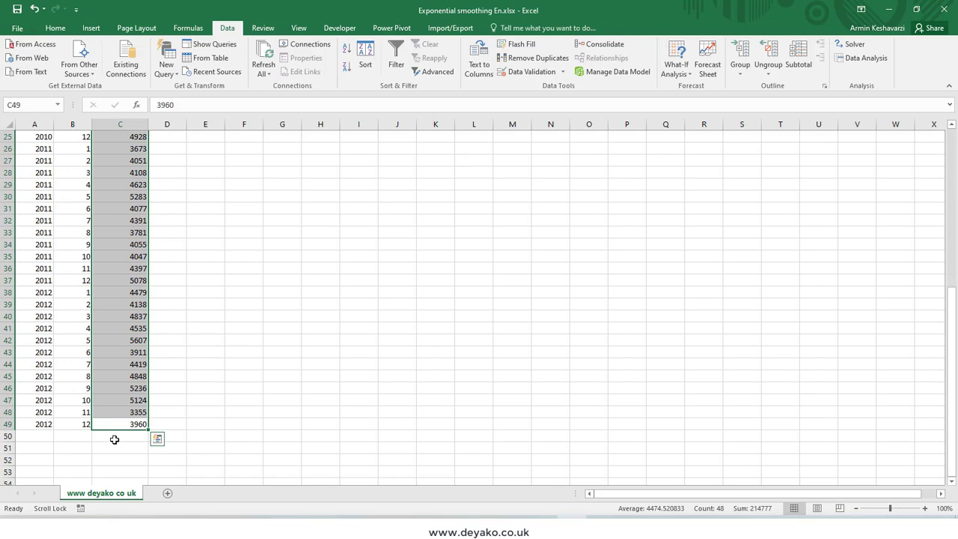
left_click(114, 441)
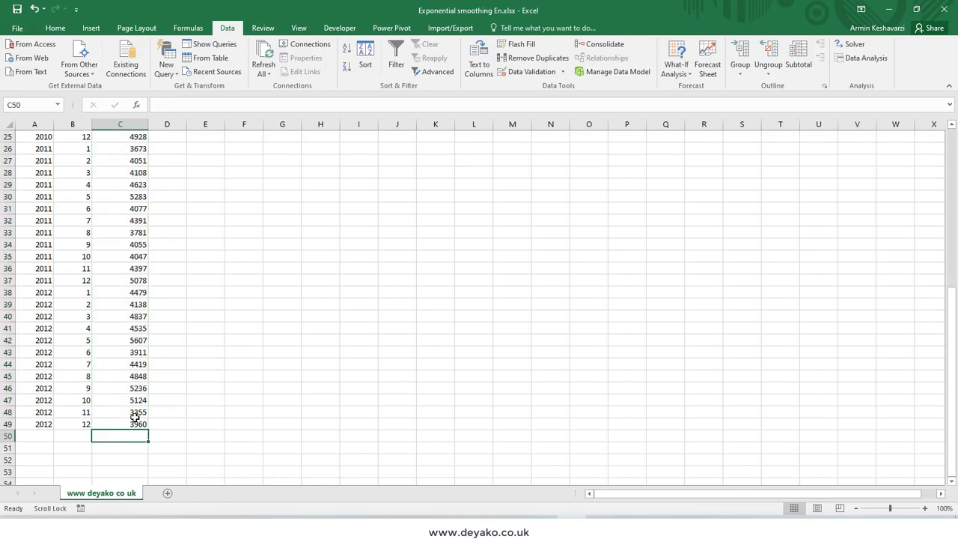
left_click_drag(133, 424, 119, 376)
scroll(120, 376, "up", 8)
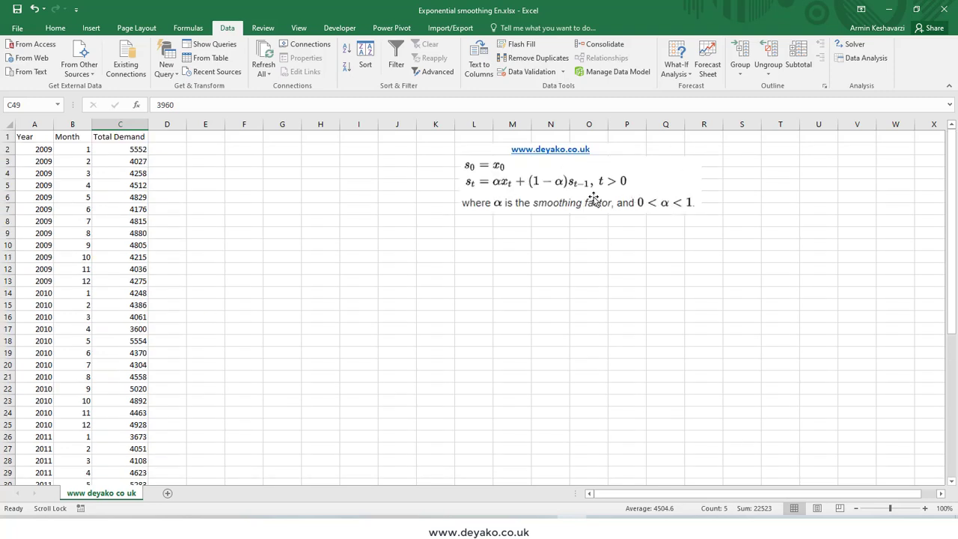
scroll(160, 234, "down", 3)
scroll(160, 234, "down", 6)
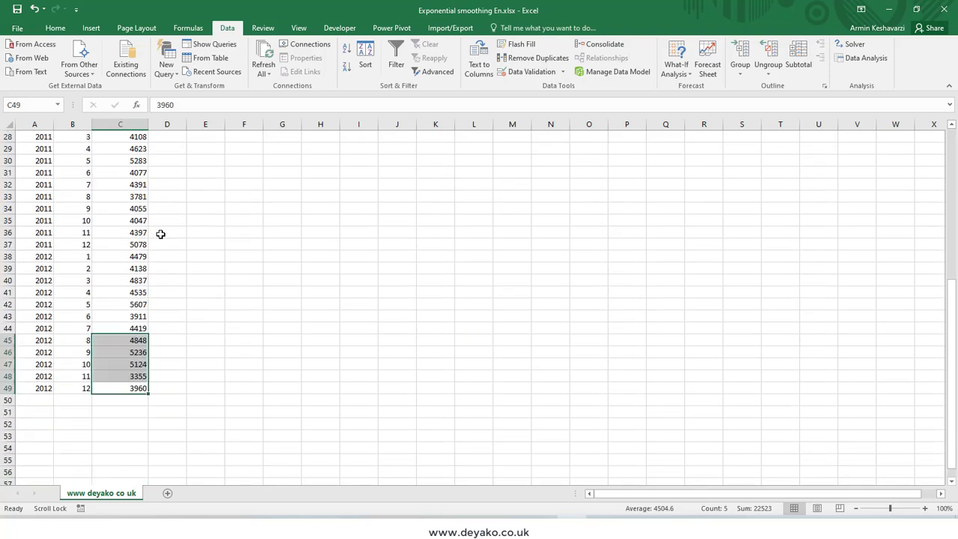
left_click(121, 402)
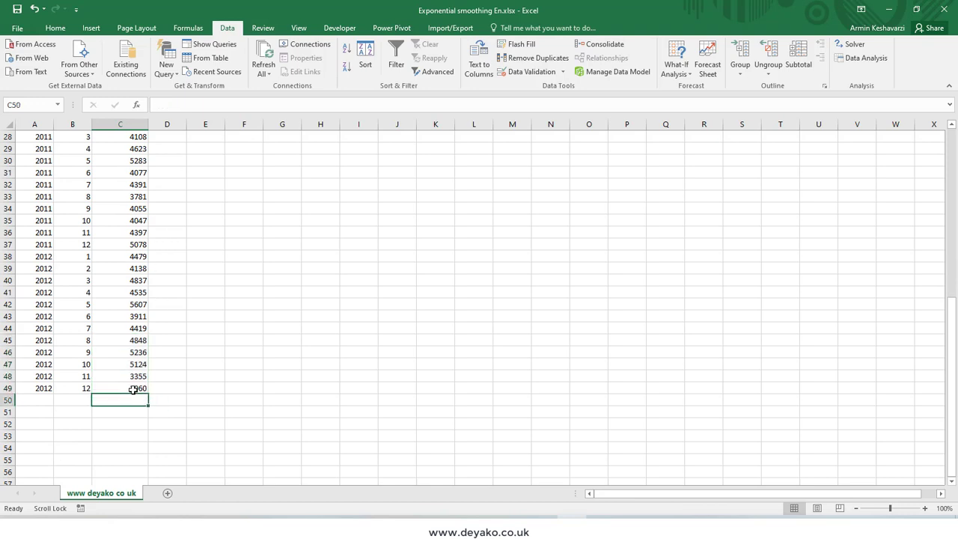
left_click_drag(132, 387, 106, 117)
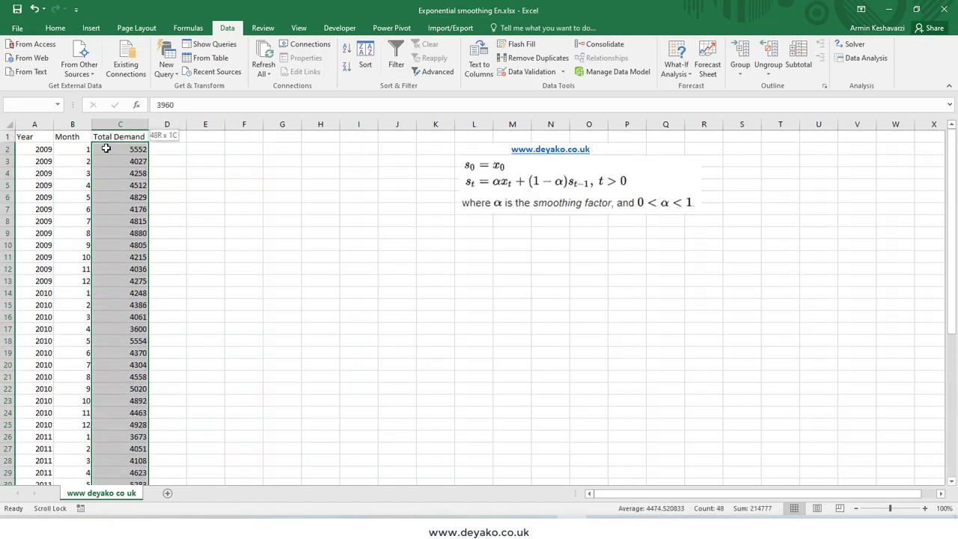
left_click(183, 150)
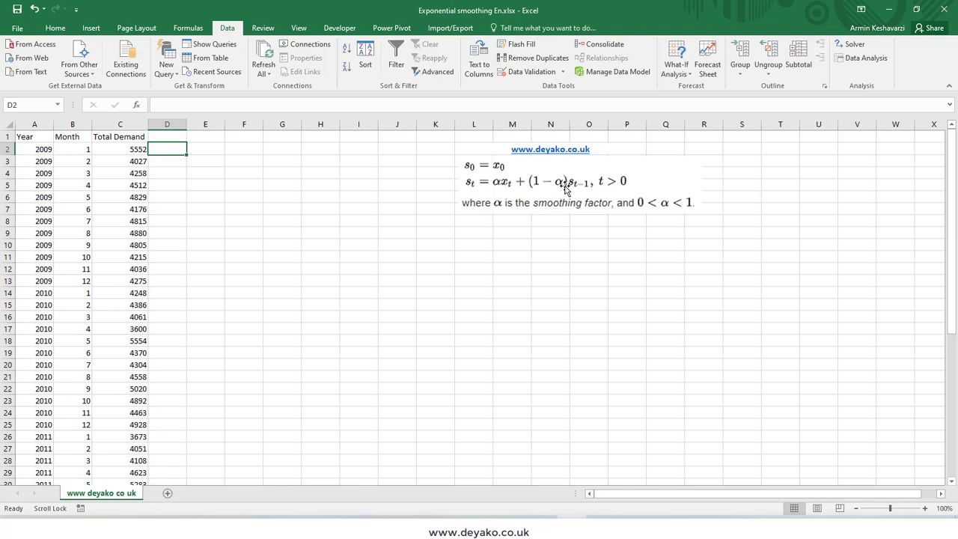
Step: Choose Exponential Smoothing from the Data Analysis tools list
left_click(879, 66)
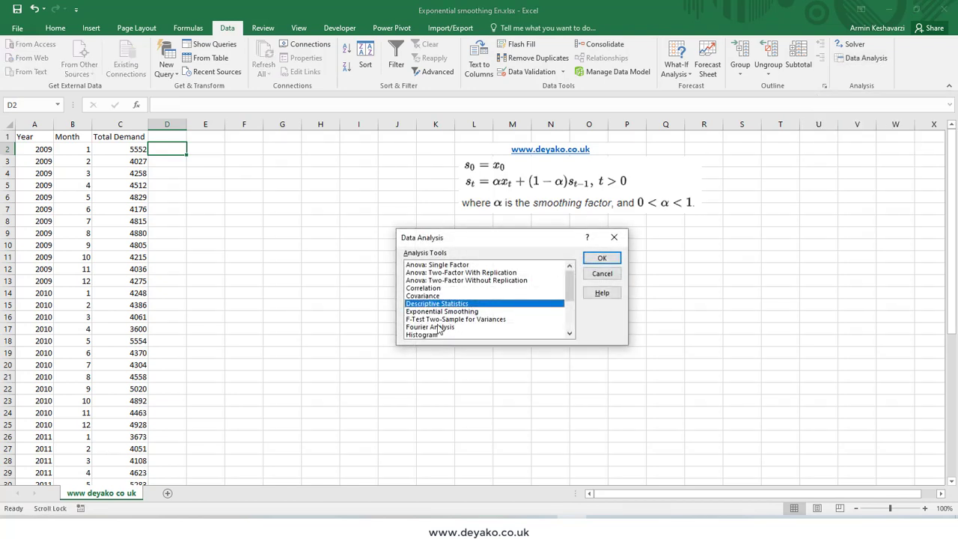
left_click(416, 320)
left_click(441, 311)
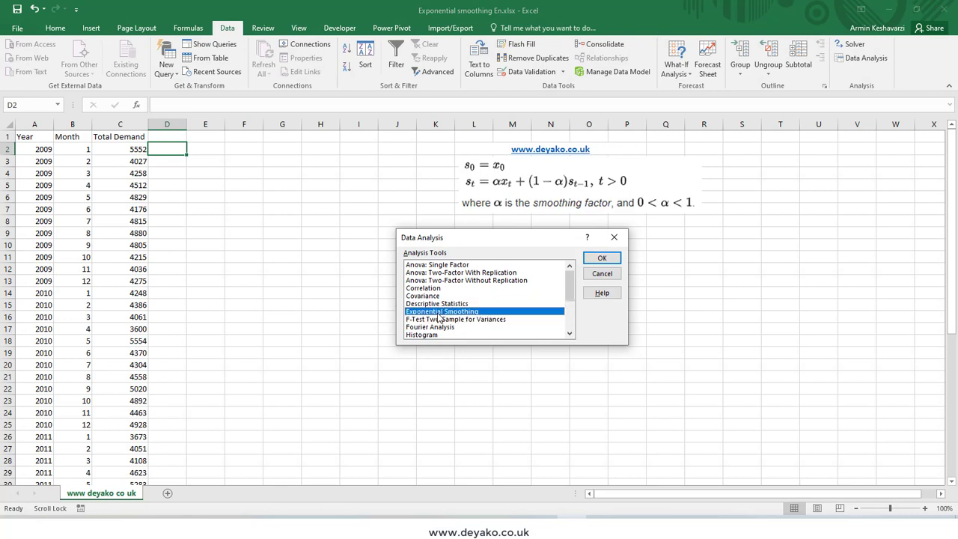
left_click(602, 259)
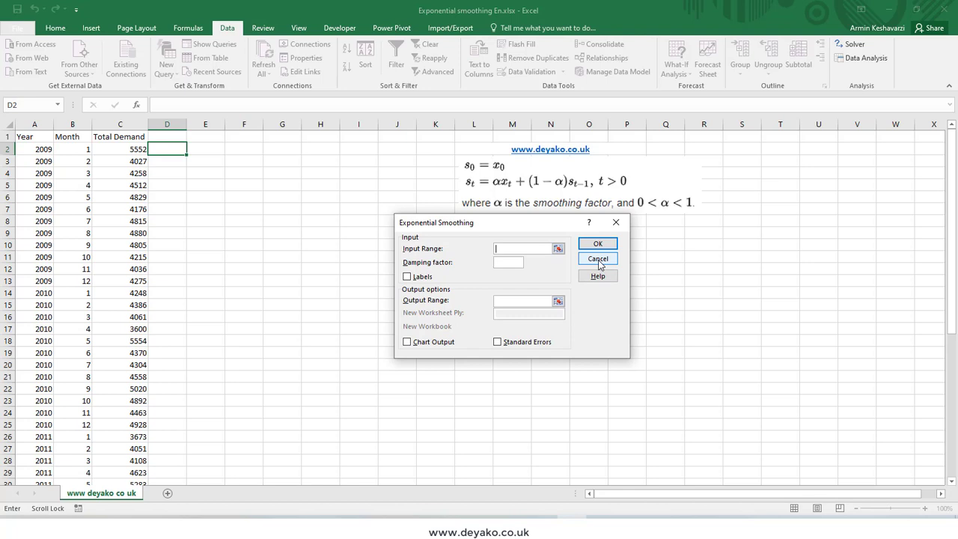
Step: Smooth $C$2:$C$49 with damping factor 0.2 into $D$2, with chart output and standard errors
left_click_drag(112, 149, 133, 458)
scroll(370, 261, "up", 7)
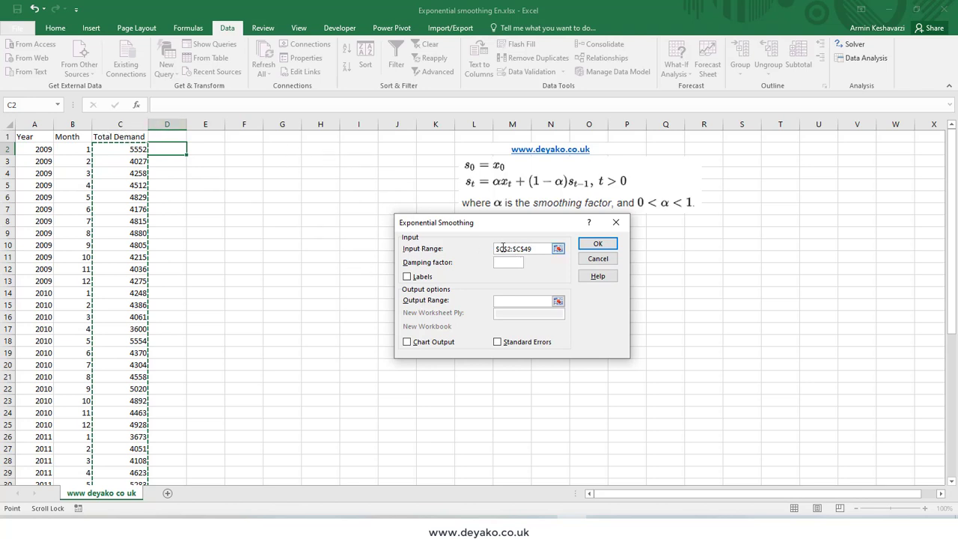
left_click_drag(496, 249, 534, 249)
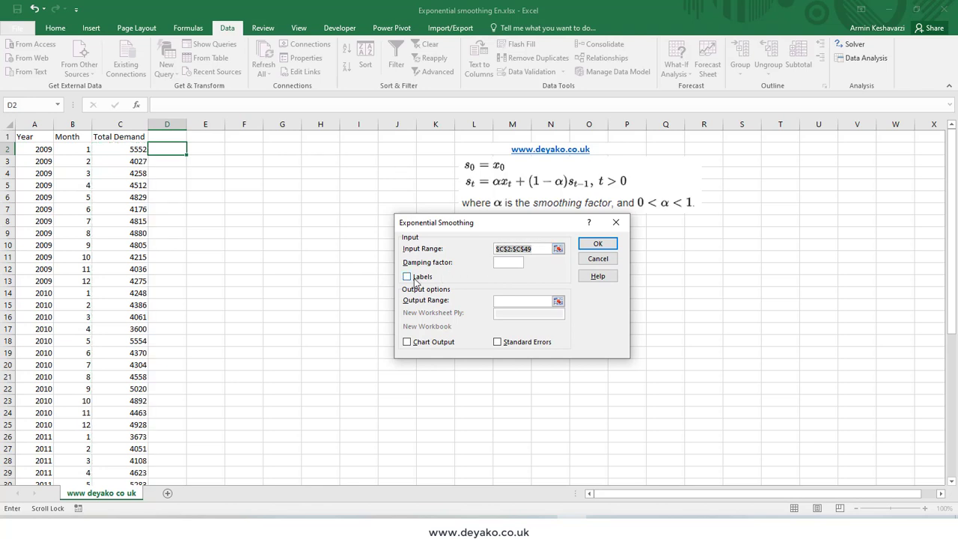
left_click(505, 266)
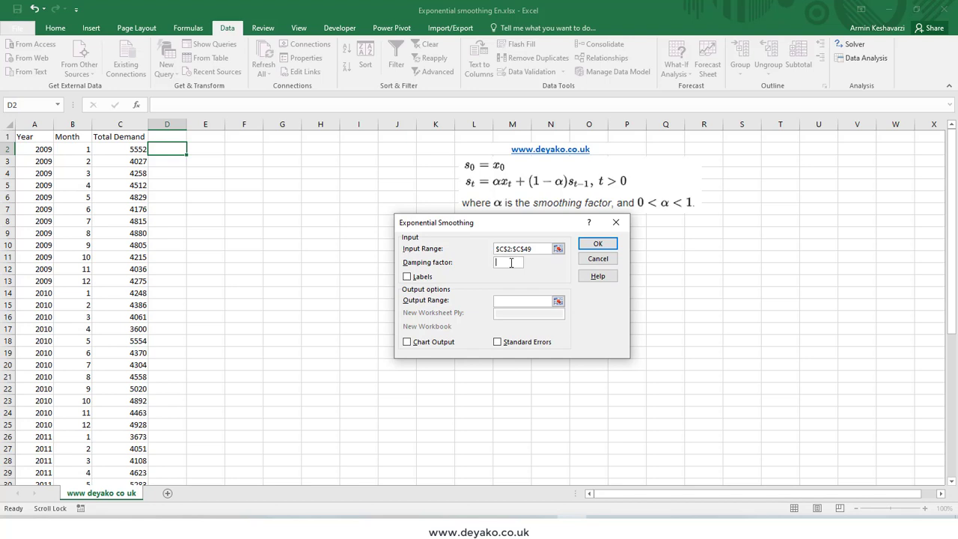
type("0.2")
left_click(518, 305)
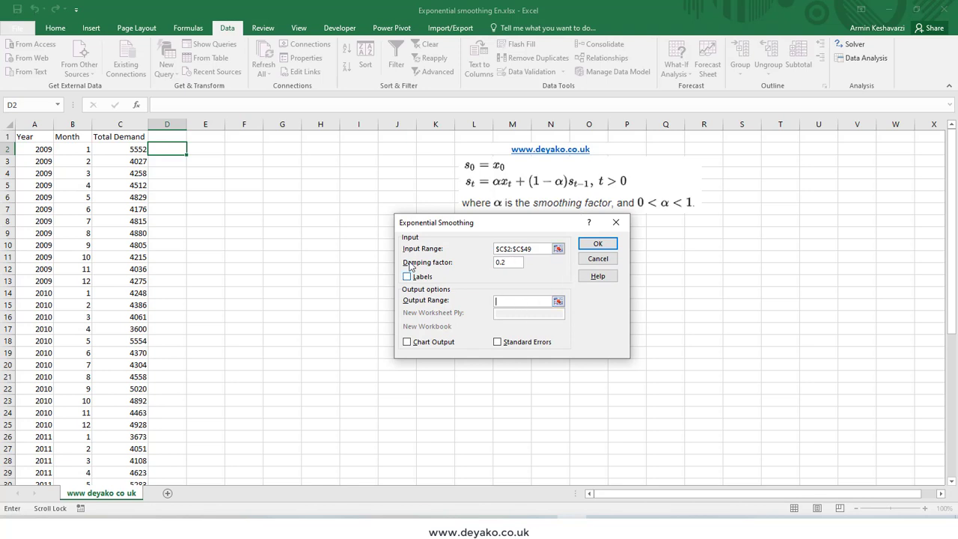
left_click(167, 148)
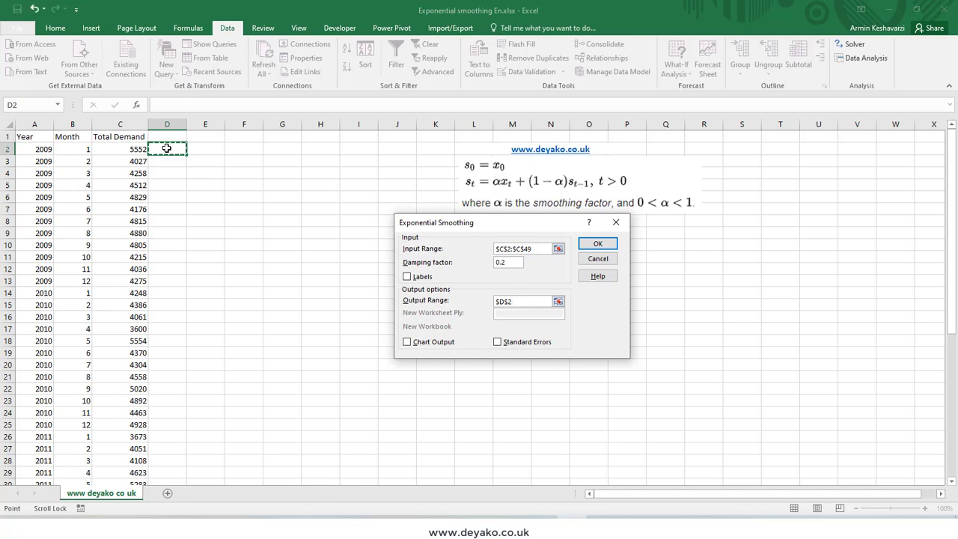
left_click(410, 343)
left_click(518, 344)
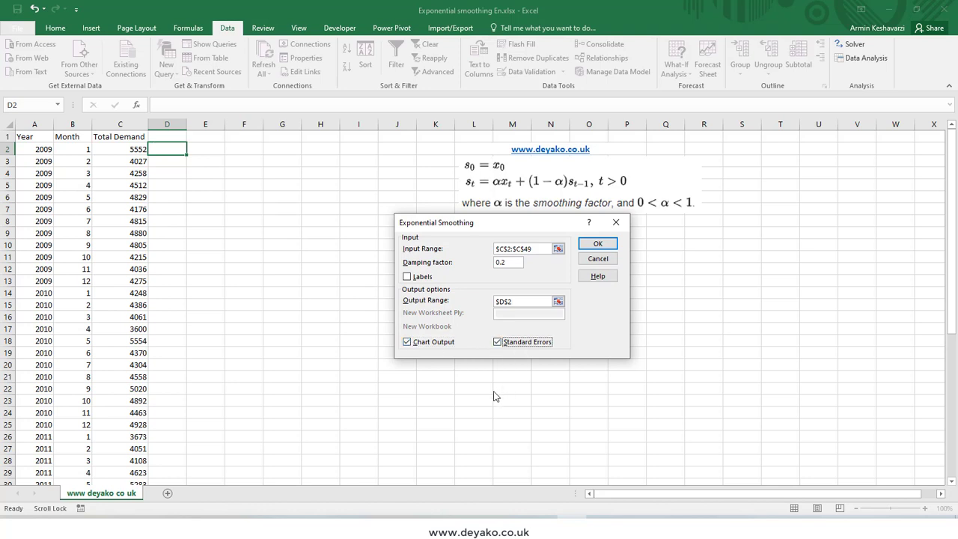
left_click(597, 246)
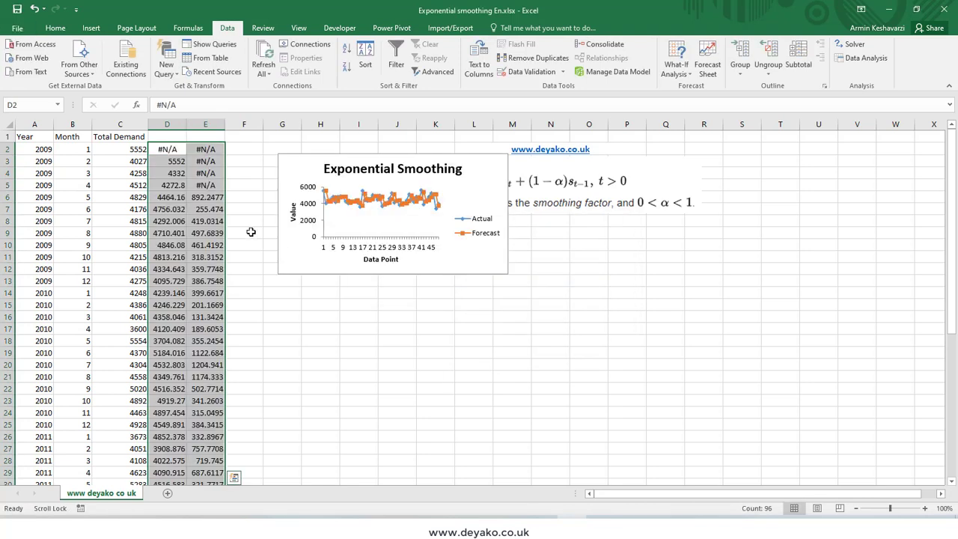
Step: Enlarge the new smoothing chart and move it down and to the right
left_click(497, 266)
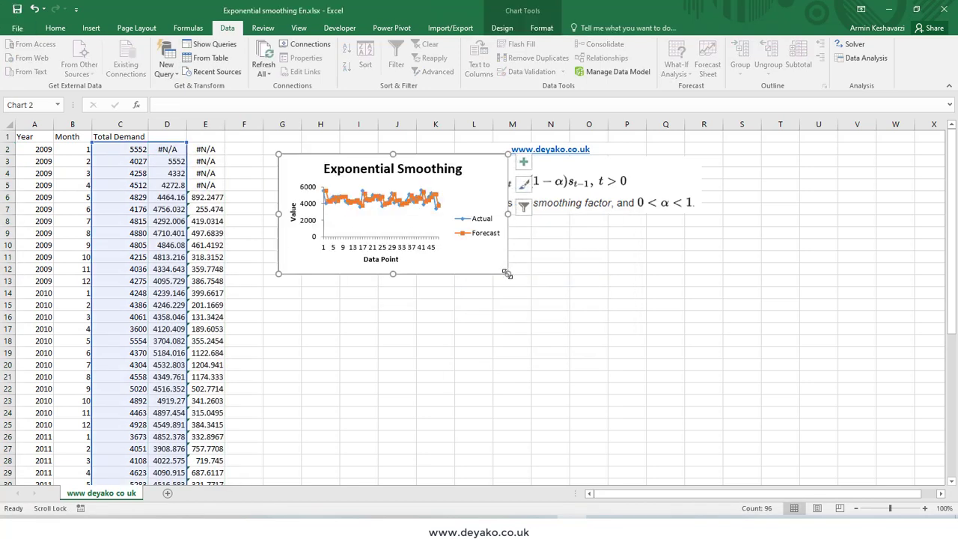
left_click_drag(513, 274, 716, 341)
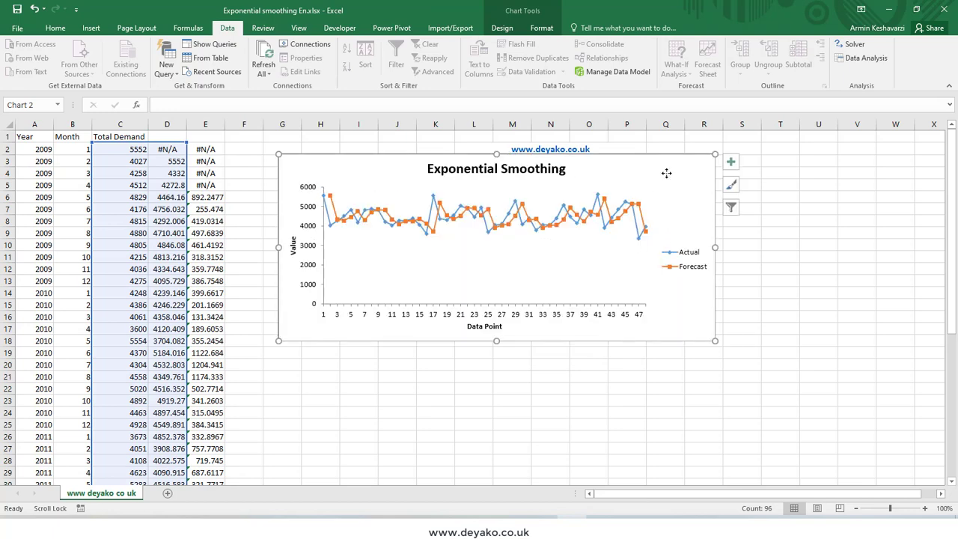
left_click_drag(668, 175, 836, 246)
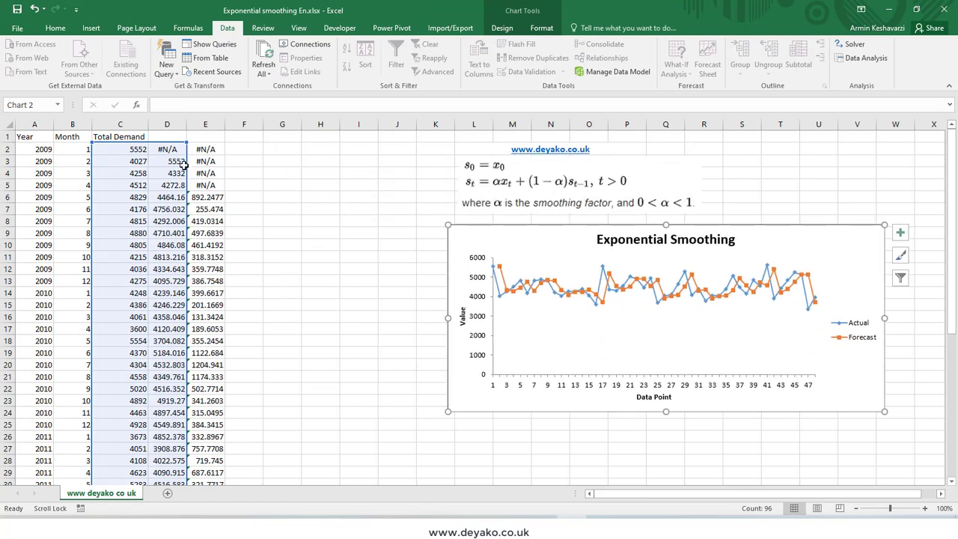
Step: Head D1 'Pr D alpha = 0.8' and E1 'St Error', autofitting column D
left_click(162, 135)
left_click(170, 125)
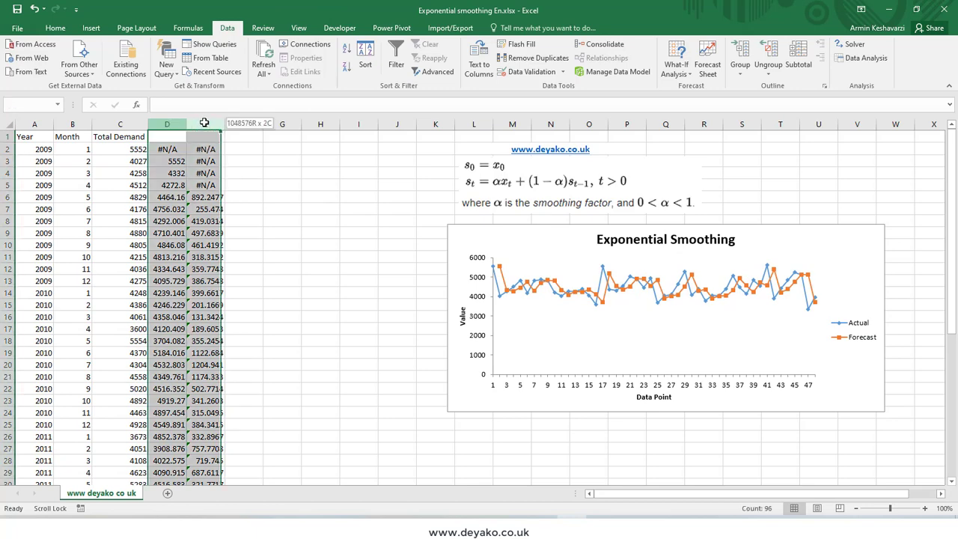
left_click(167, 138)
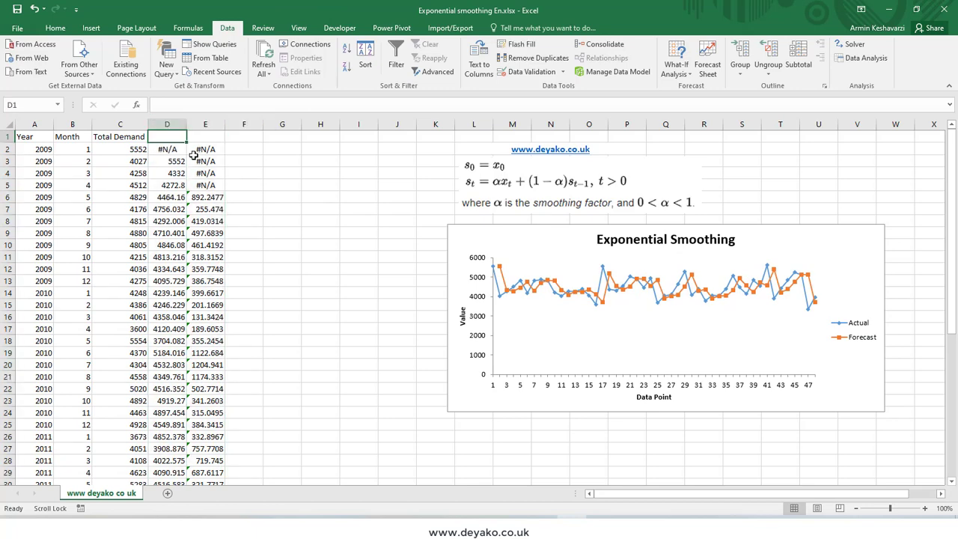
type("Pr D")
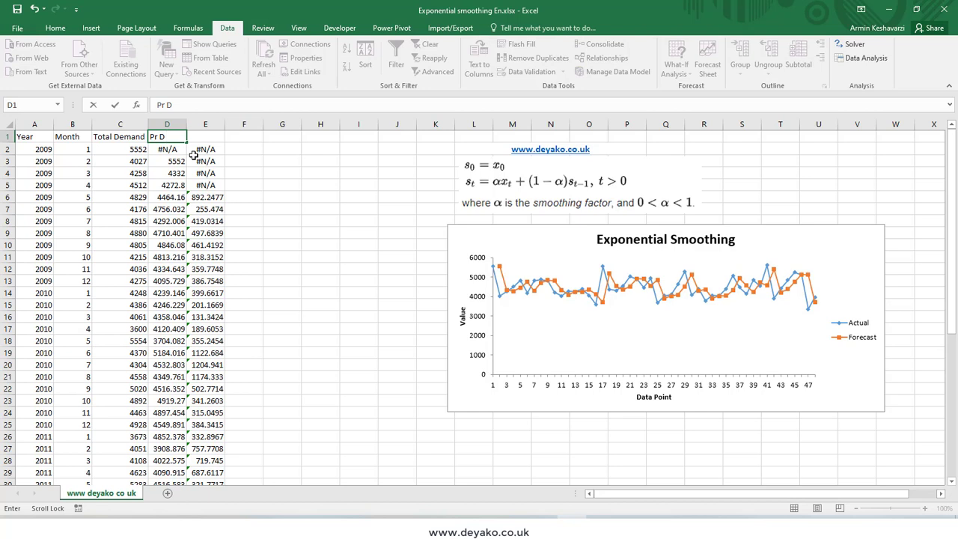
type(" alpha = 0.8")
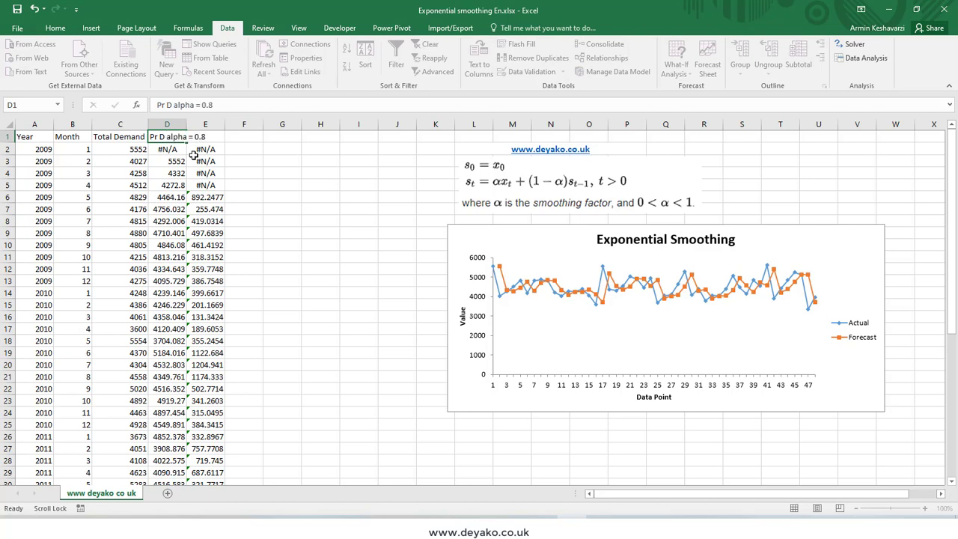
key("Return")
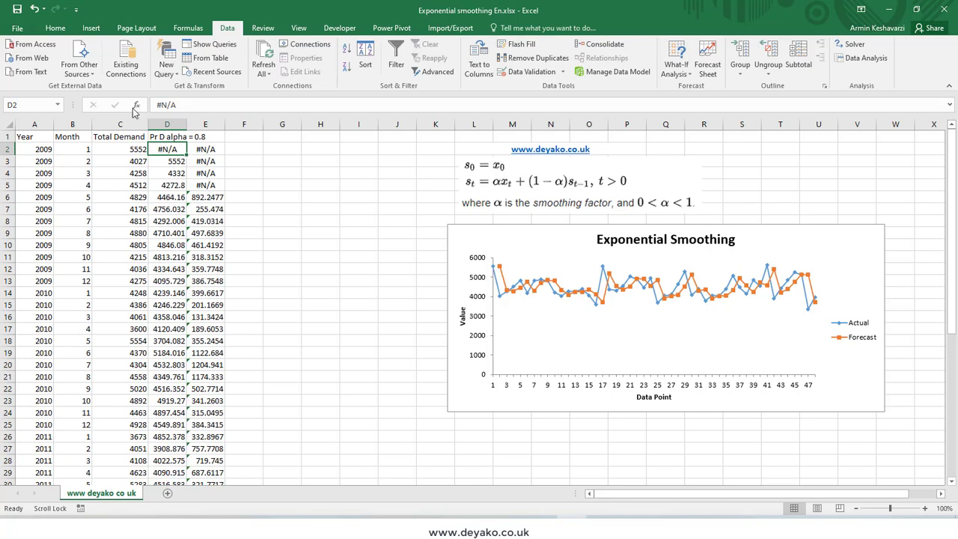
double_click(187, 124)
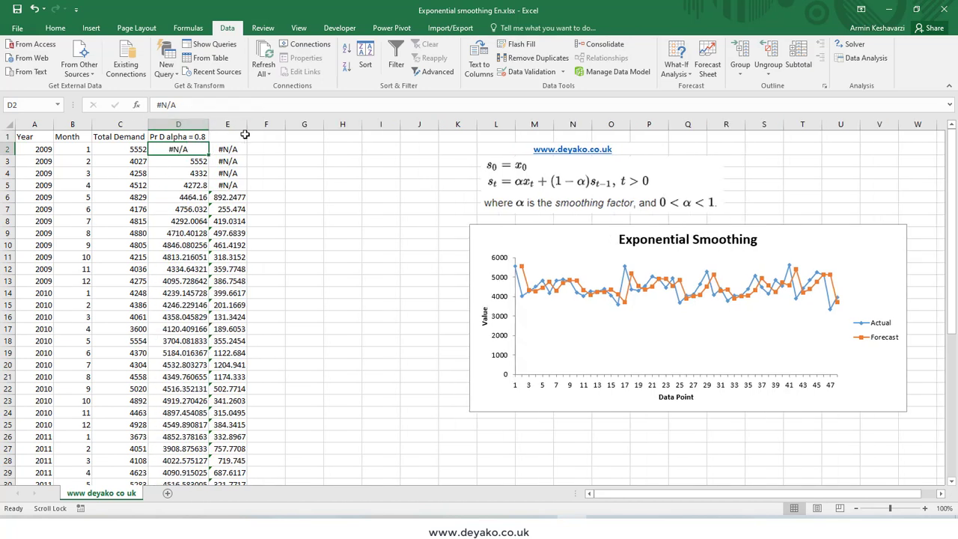
left_click(244, 135)
type("St E")
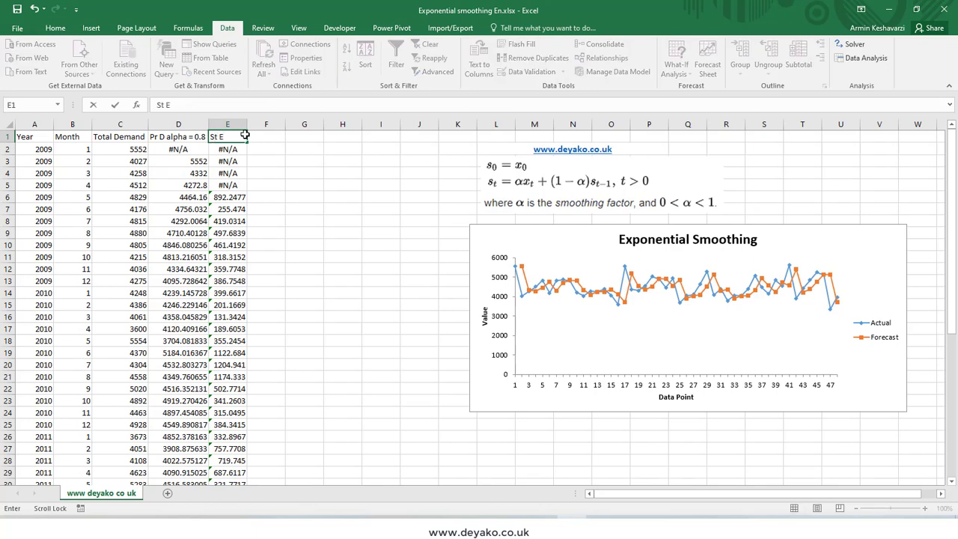
type("rror")
left_click(197, 150)
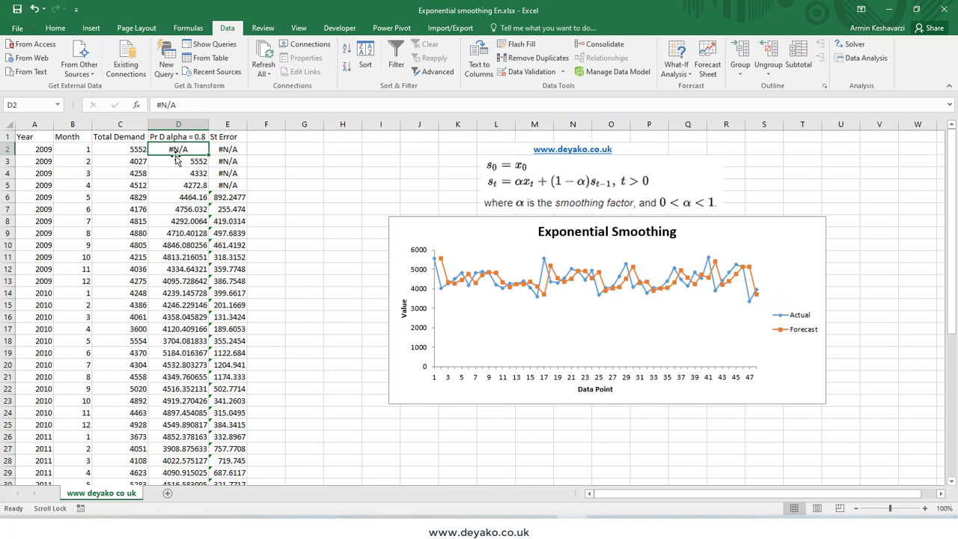
left_click_drag(118, 152, 183, 150)
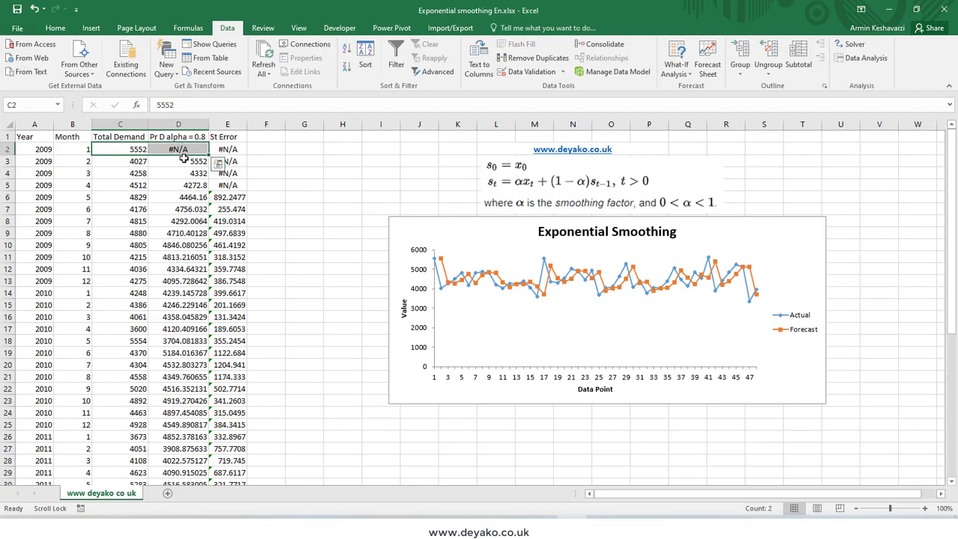
left_click(184, 159)
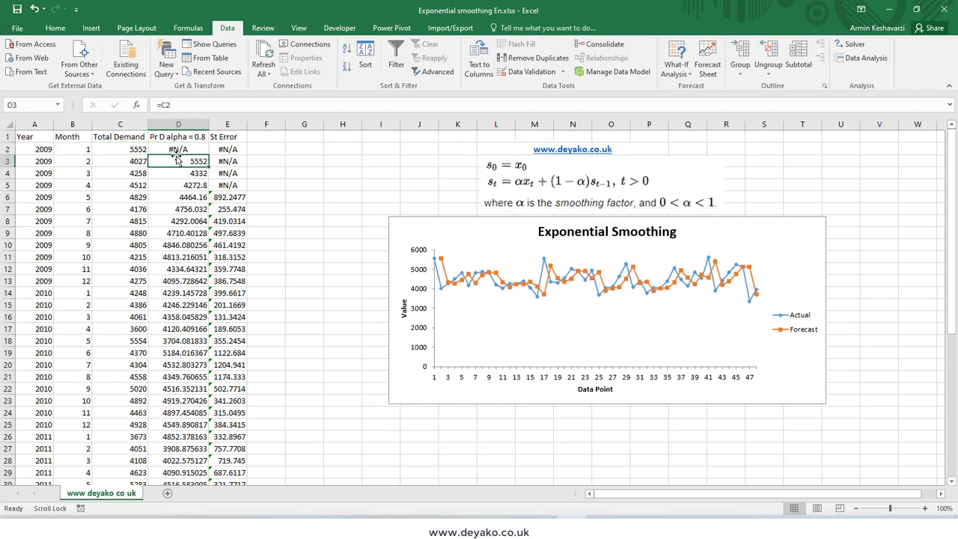
left_click(123, 149)
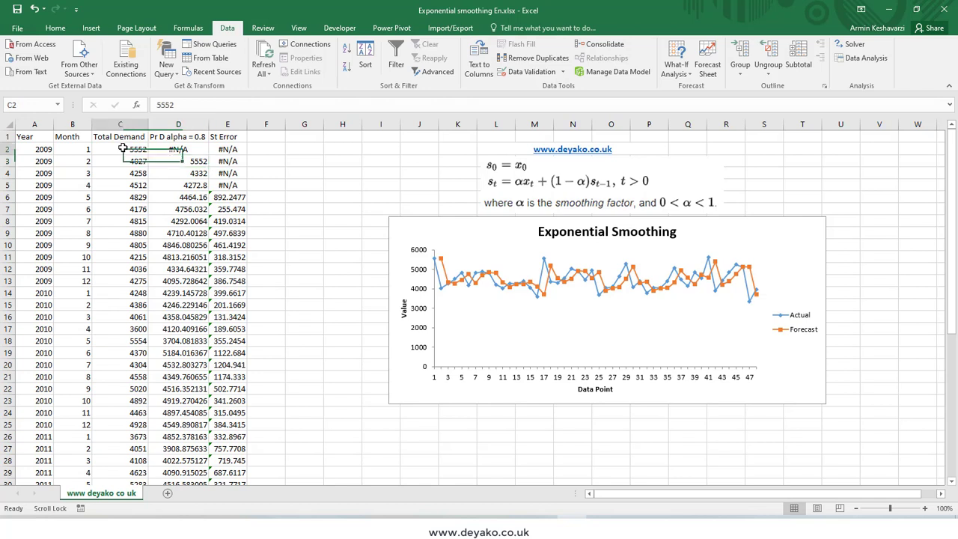
left_click(184, 165)
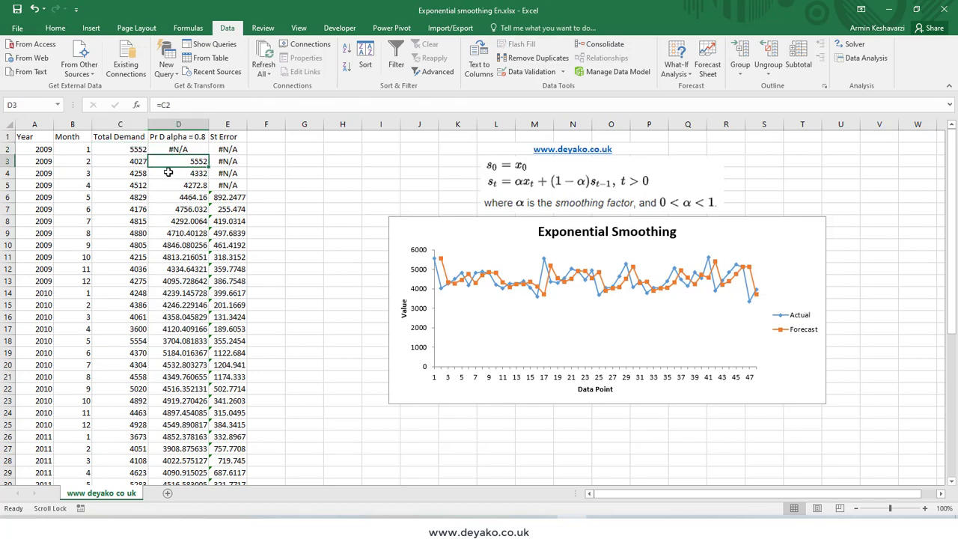
left_click(169, 172)
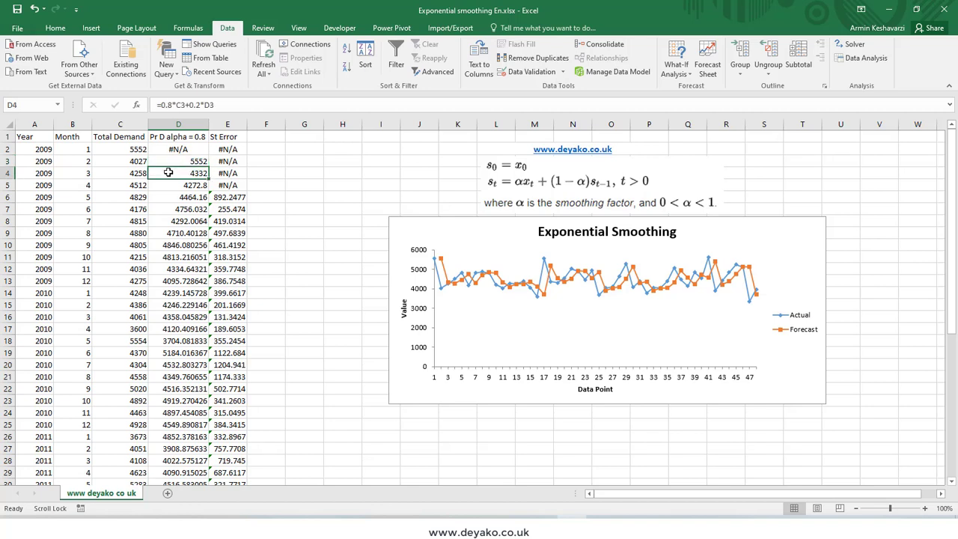
left_click(159, 105)
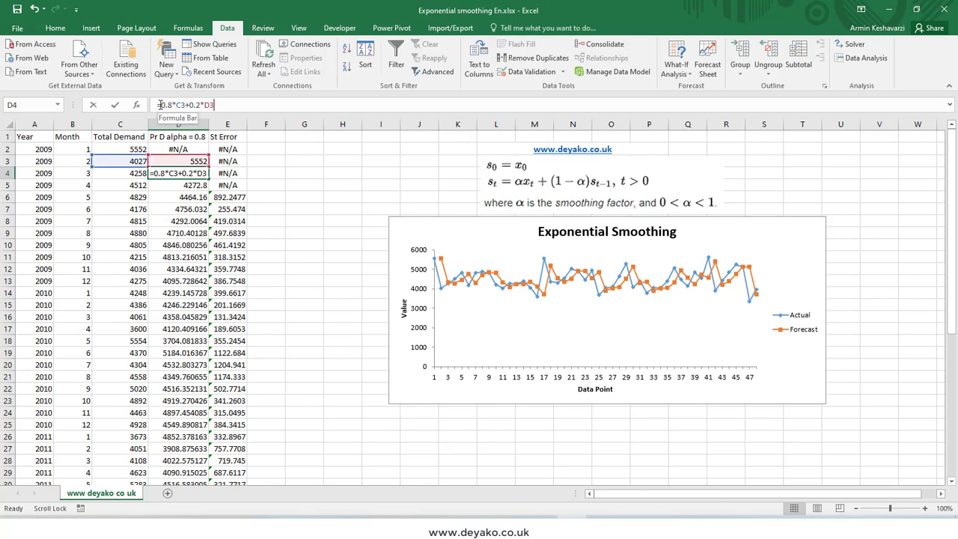
left_click_drag(160, 105, 172, 105)
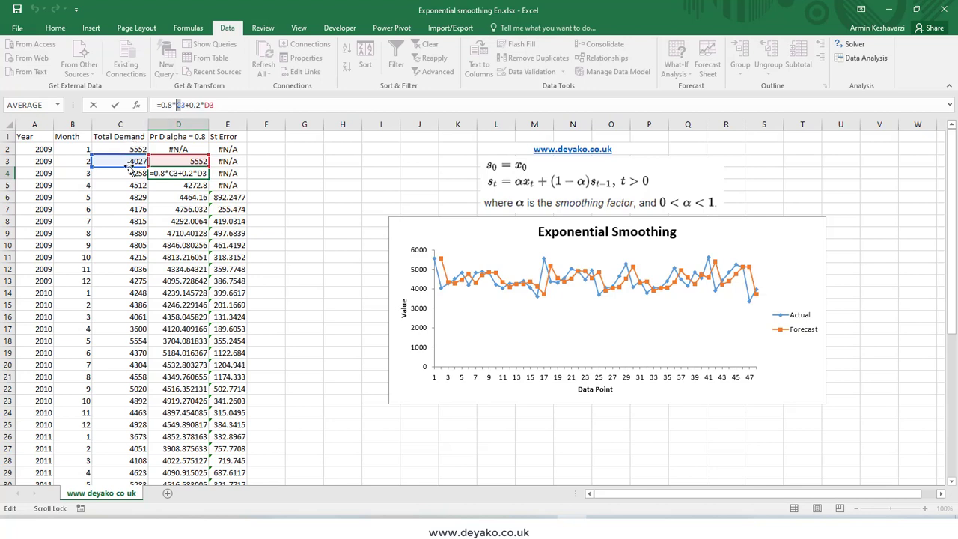
left_click(187, 105)
left_click_drag(192, 105, 219, 104)
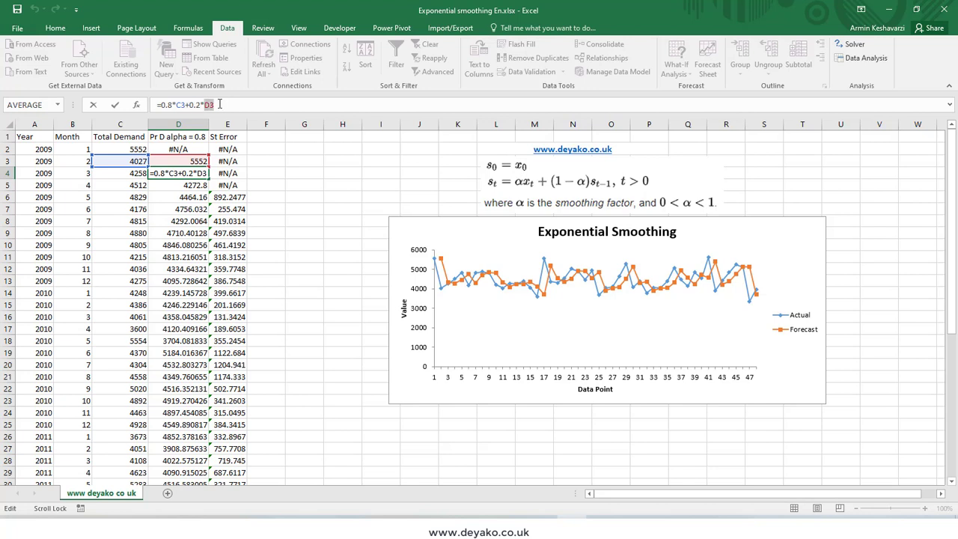
left_click(219, 104)
key("Return")
key("Down")
key("Down")
key("Down")
key("Down")
key("Down")
key("Down")
key("Down")
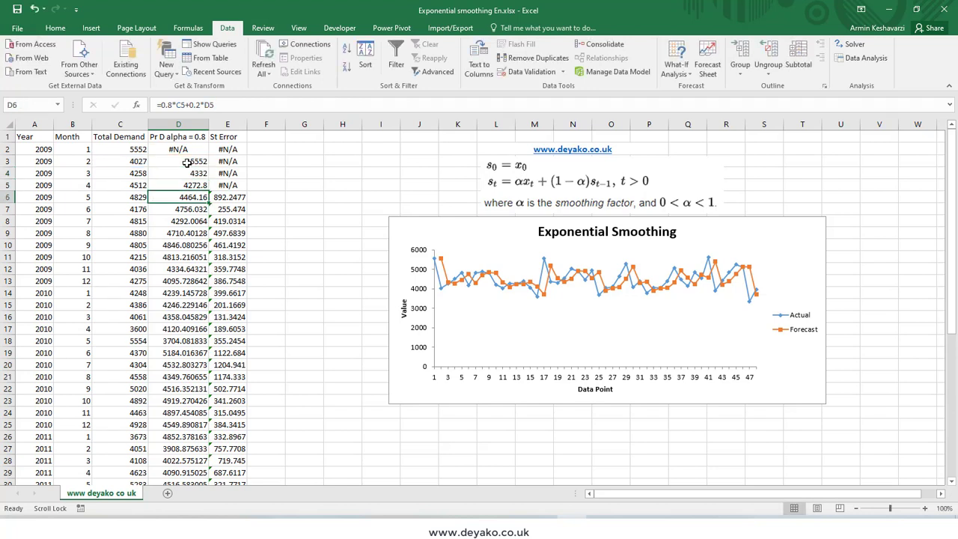
key("Down")
key("Down")
key("Down")
key("Down")
key("Down")
key("Down")
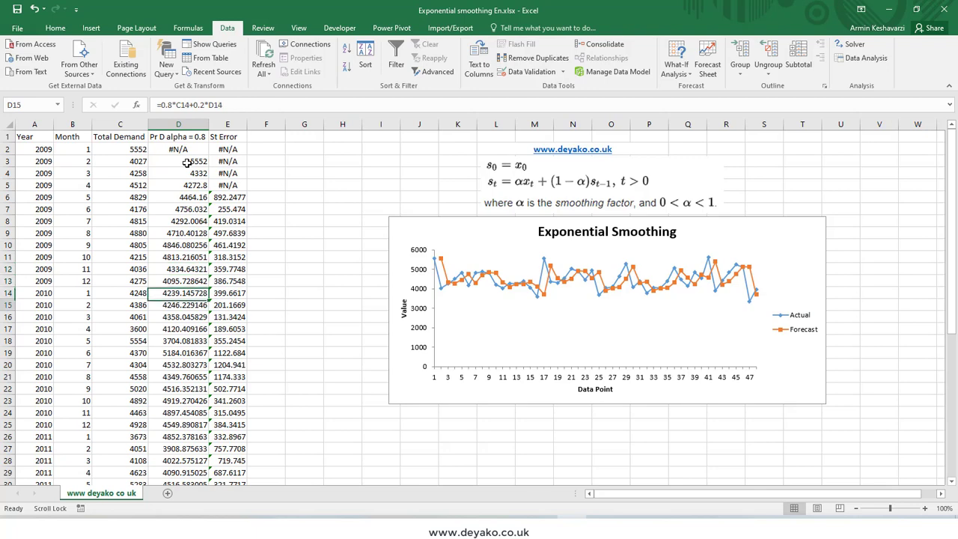
scroll(188, 394, "down", 10)
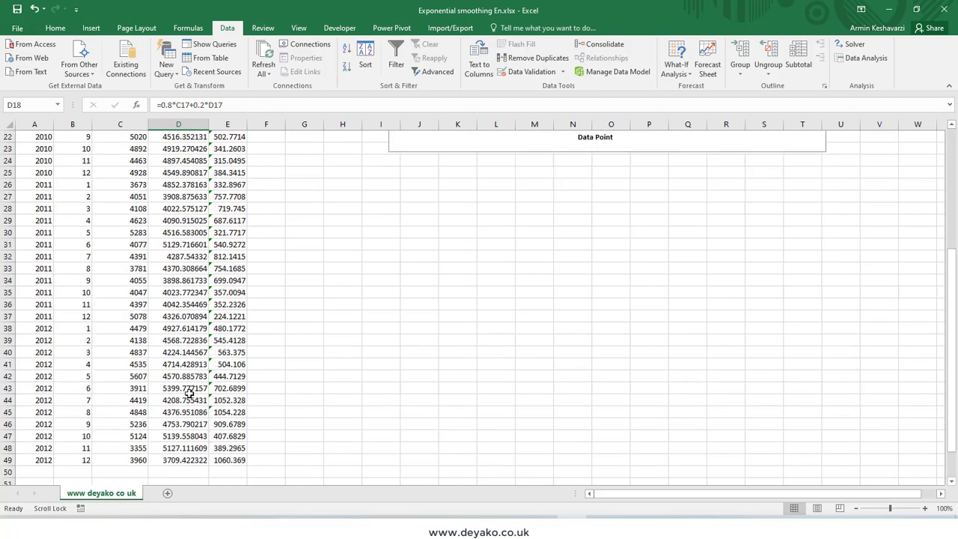
left_click(162, 351)
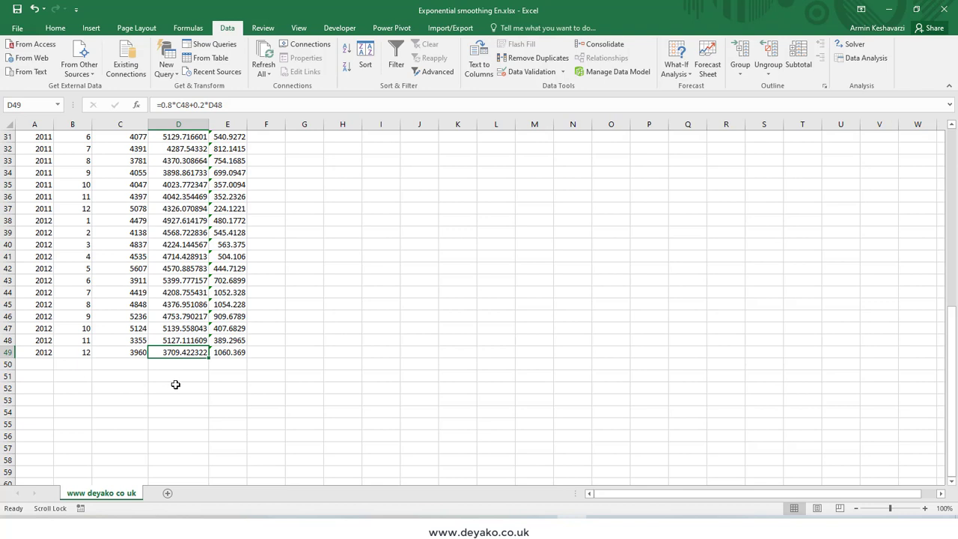
scroll(175, 384, "up", 10)
left_click(234, 197)
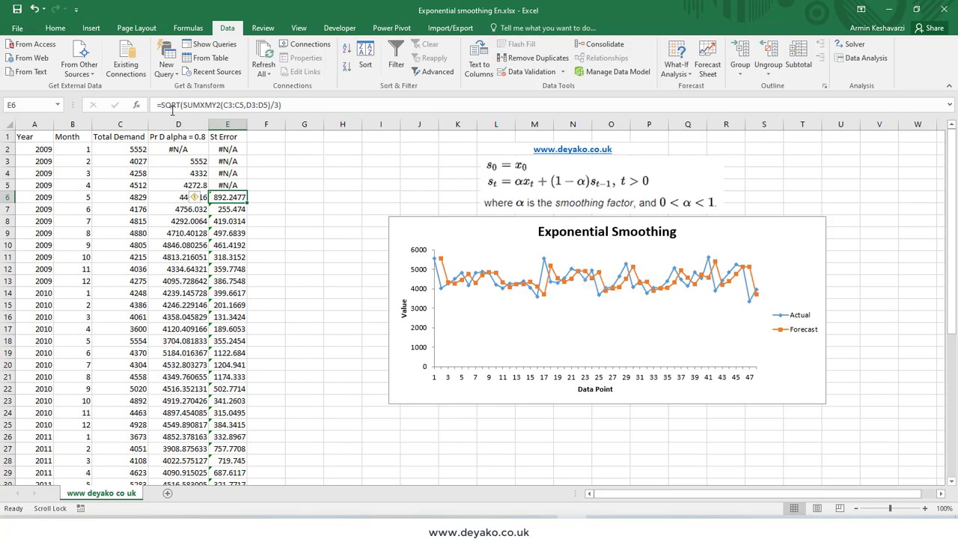
left_click(279, 104)
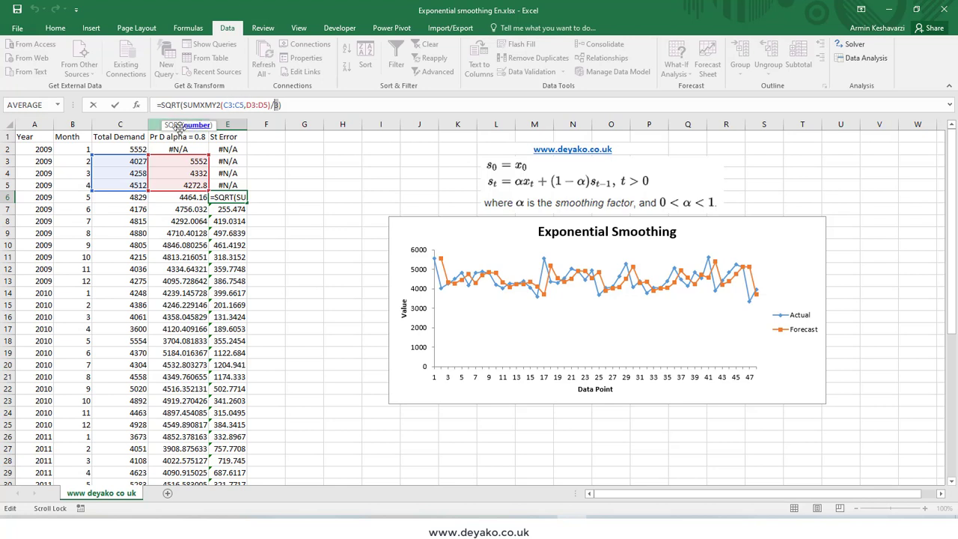
key("ctrl+Return")
left_click_drag(234, 149, 236, 185)
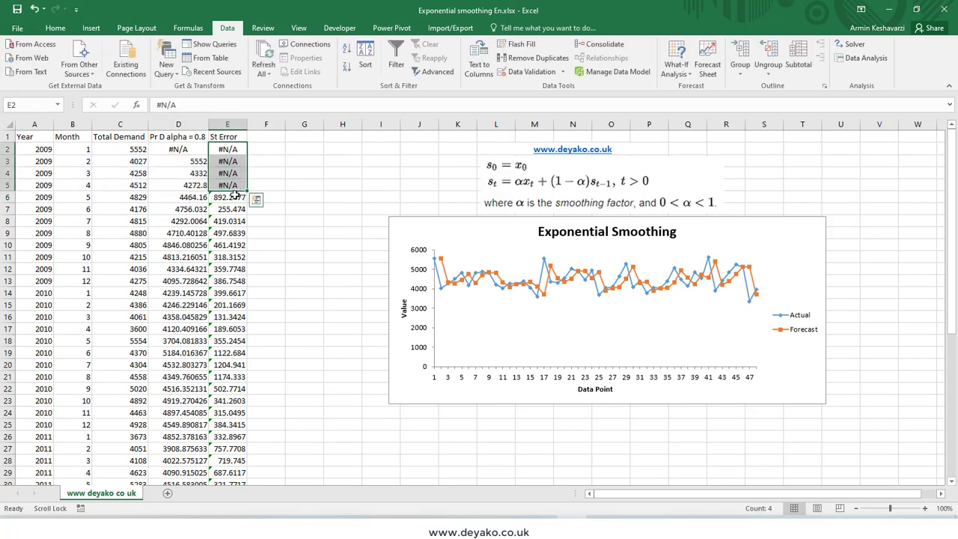
left_click(234, 197)
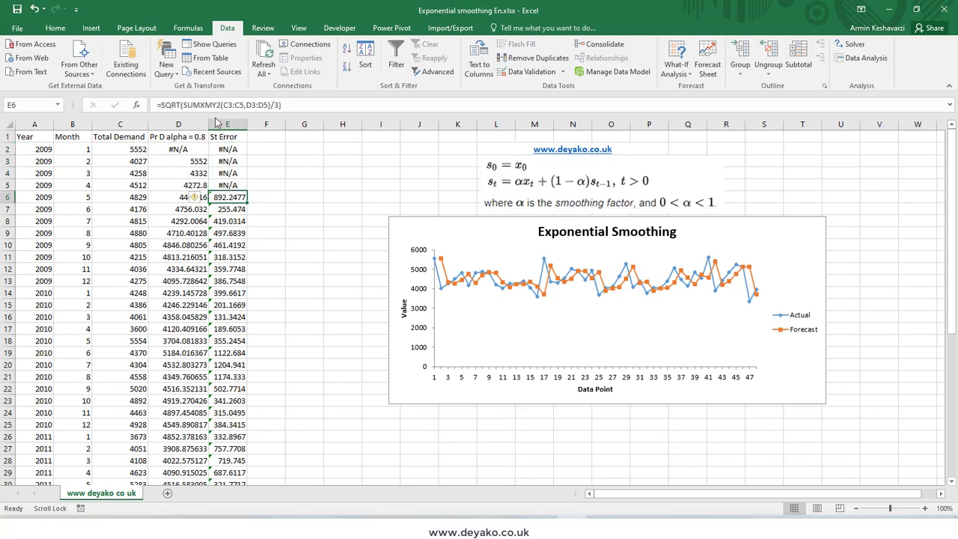
key("F2")
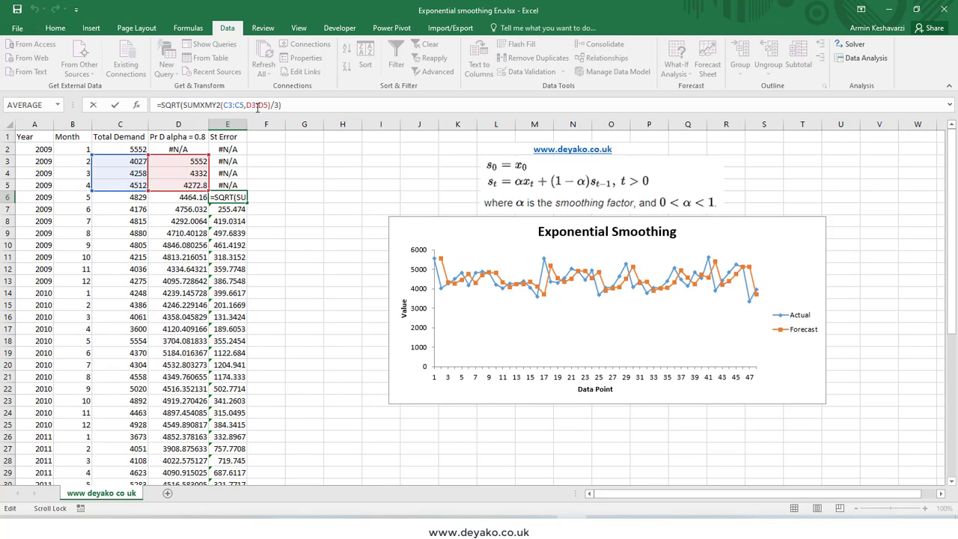
left_click_drag(183, 105, 223, 105)
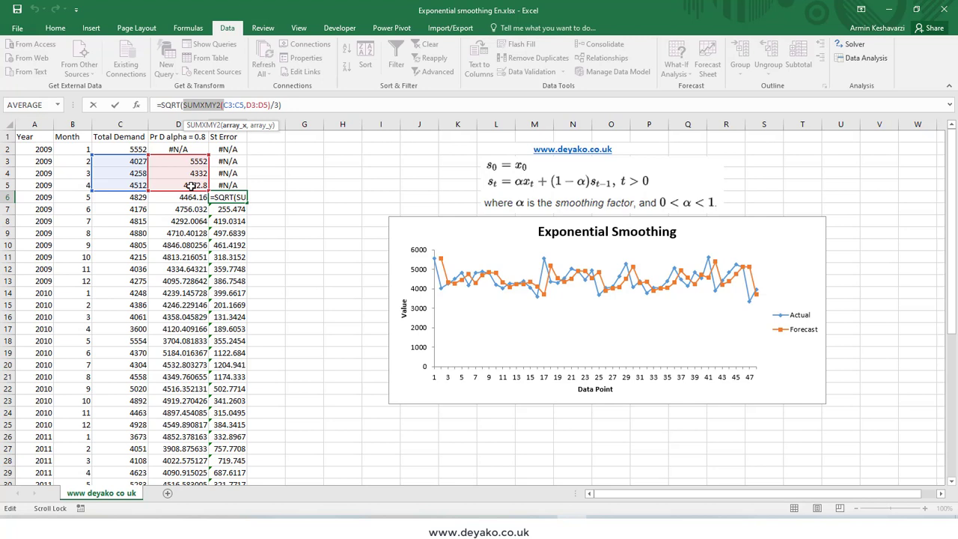
left_click(183, 105)
mouse_move(184, 105)
left_mouse_down()
mouse_move(279, 105)
mouse_move(182, 105)
left_mouse_up()
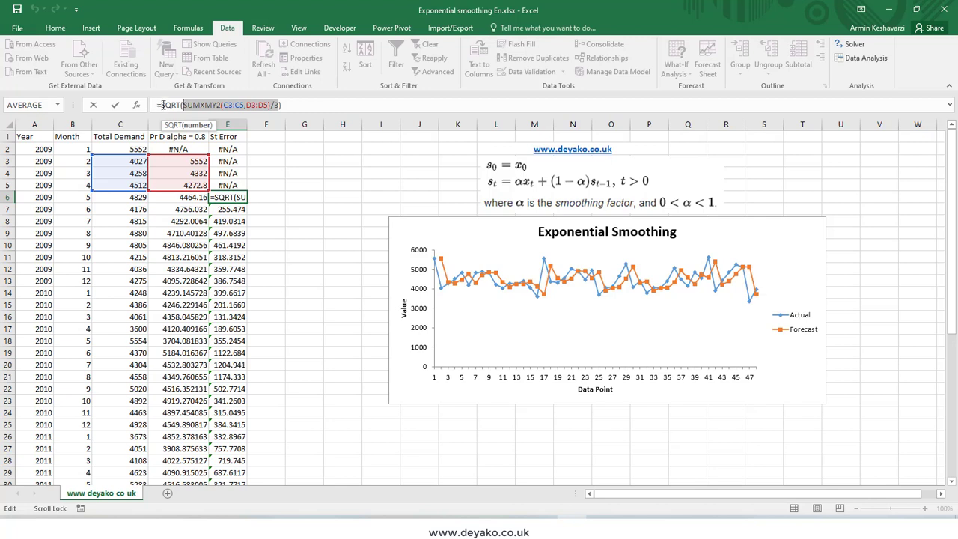
left_click_drag(162, 105, 181, 105)
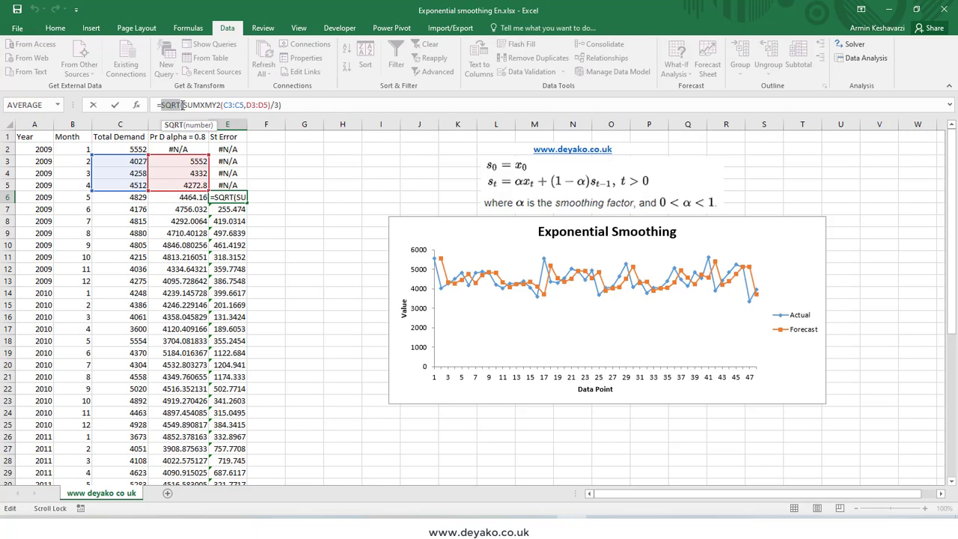
left_click_drag(183, 104, 281, 105)
Step: Enter =AVERAGE(E6:E49) in E50 below the alpha 0.8 standard errors
key("Return")
scroll(240, 221, "down", 9)
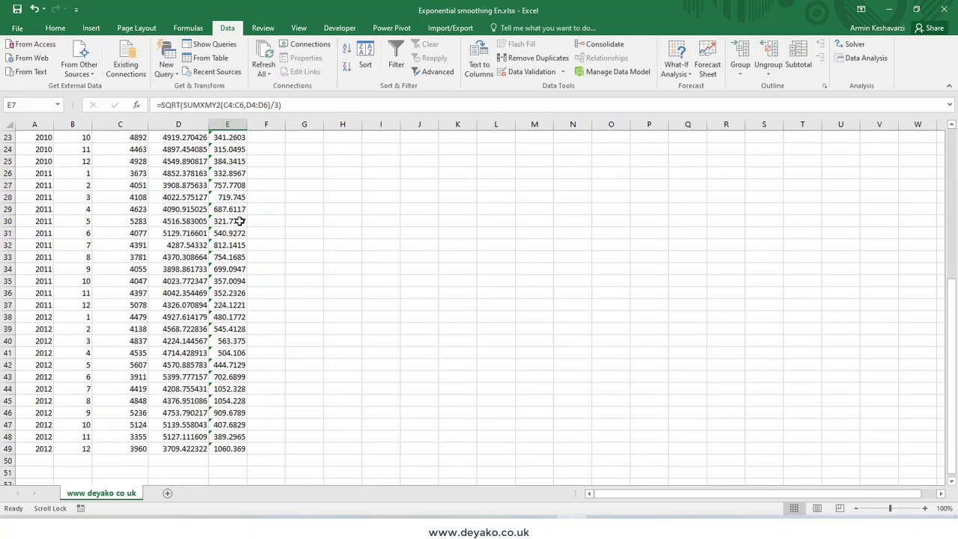
left_click(234, 397)
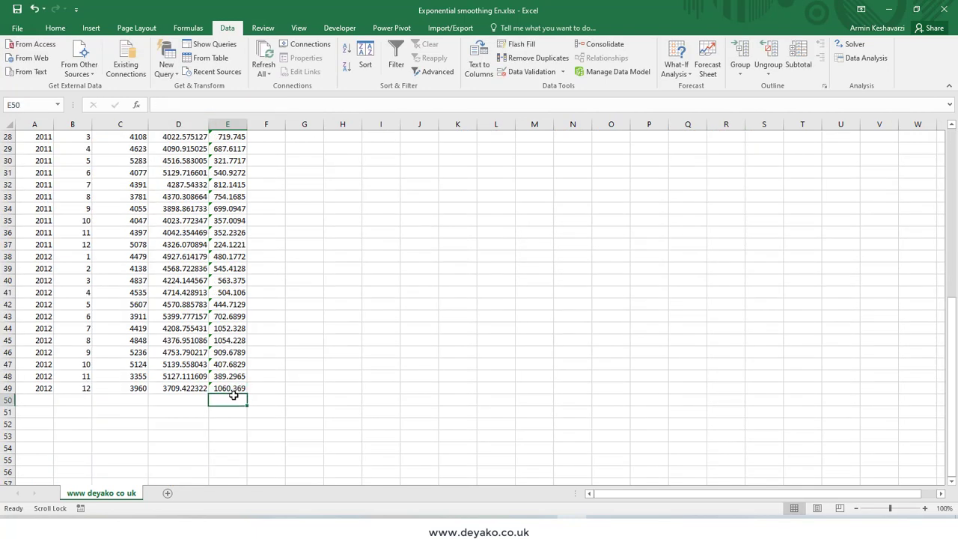
type("=AVERAGE(E6:E49)")
key("Return")
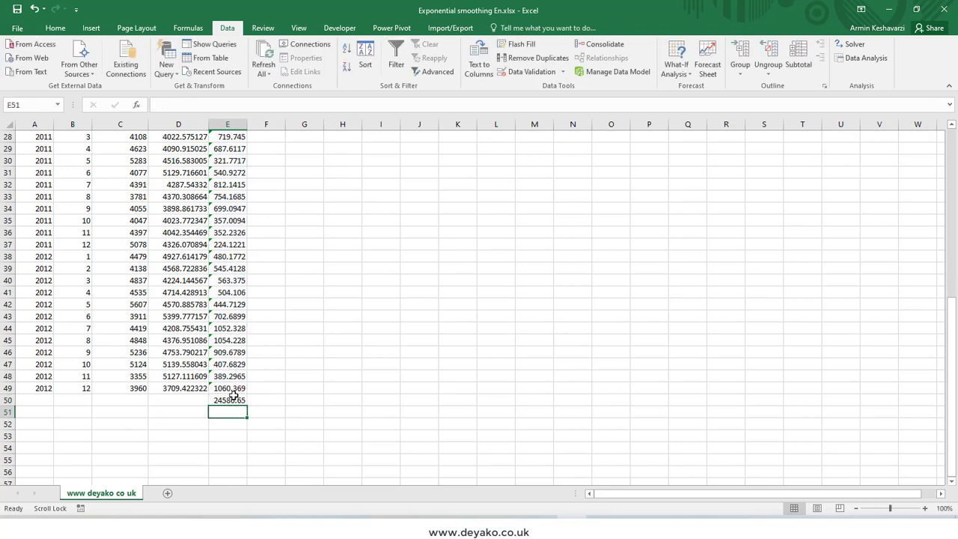
left_click(234, 397)
Step: Highlight the alpha value 0.8 in the D1 heading
scroll(347, 381, "up", 9)
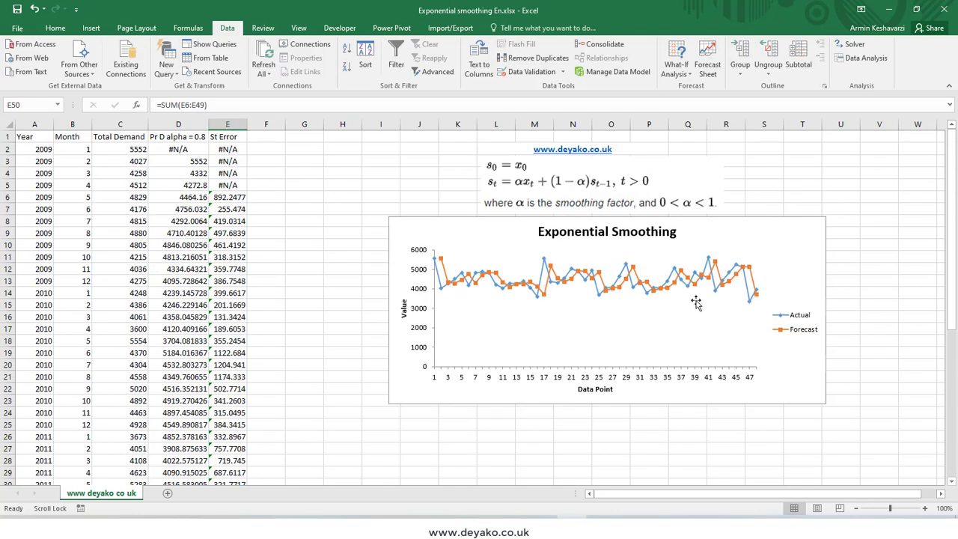
scroll(250, 257, "down", 8)
scroll(251, 257, "up", 8)
left_click(198, 135)
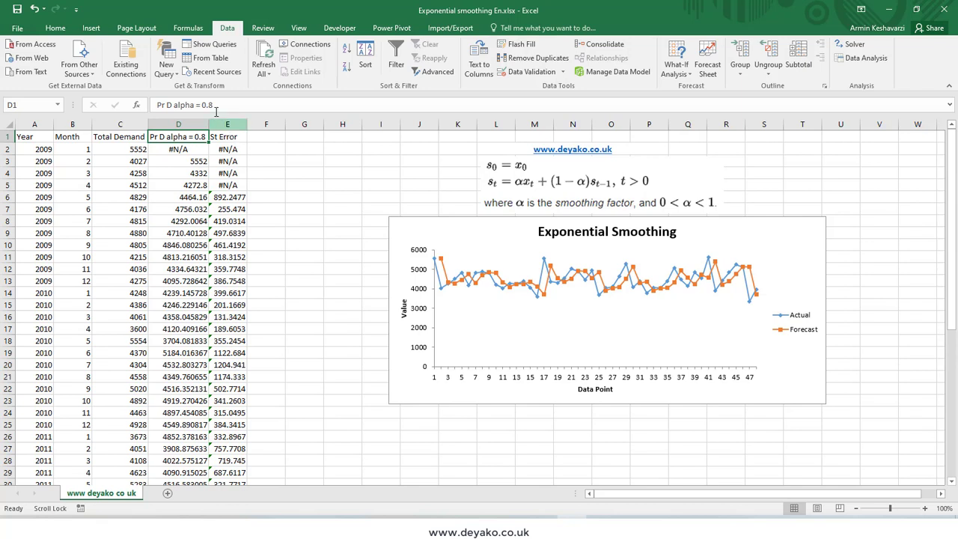
left_click_drag(203, 105, 217, 105)
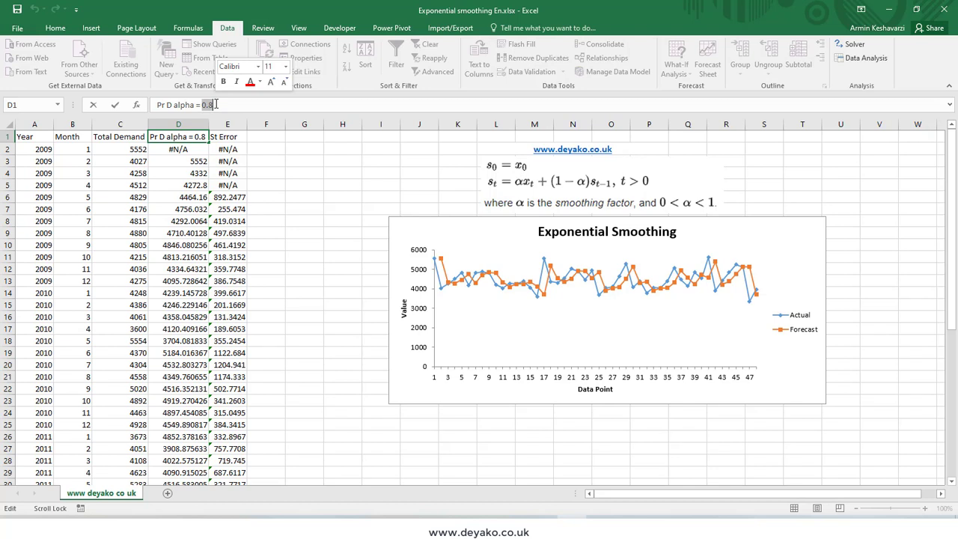
Step: Enter the heading 'Pr D alpha = 0.2' in F1
left_click(262, 141)
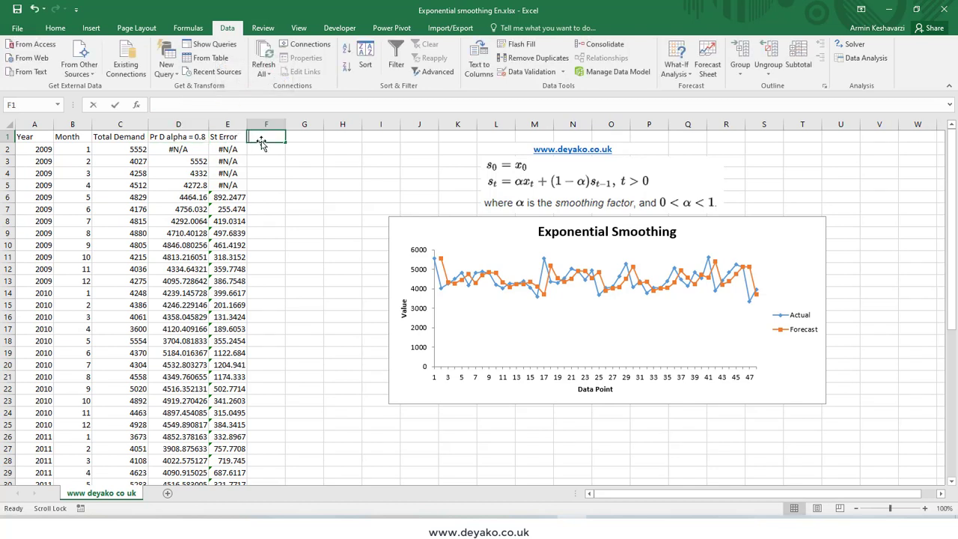
type("Pr D alpha = 0.2")
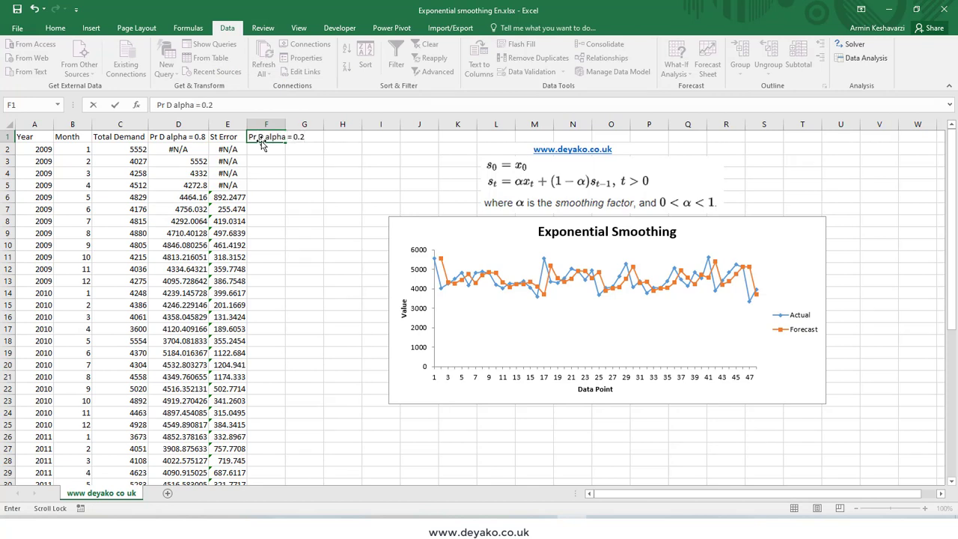
key("Return")
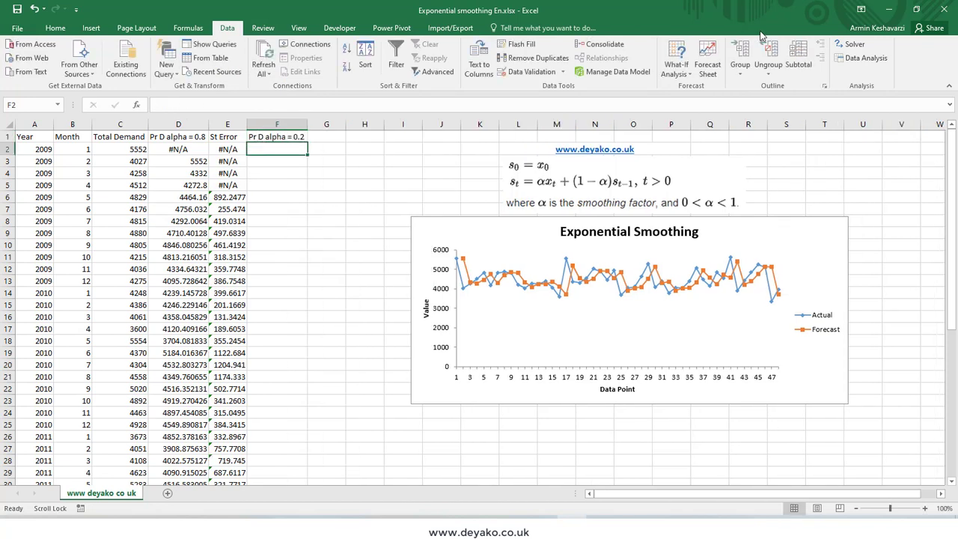
Step: Rerun Exponential Smoothing with damping factor 0.8, output starting at F2
left_click(865, 60)
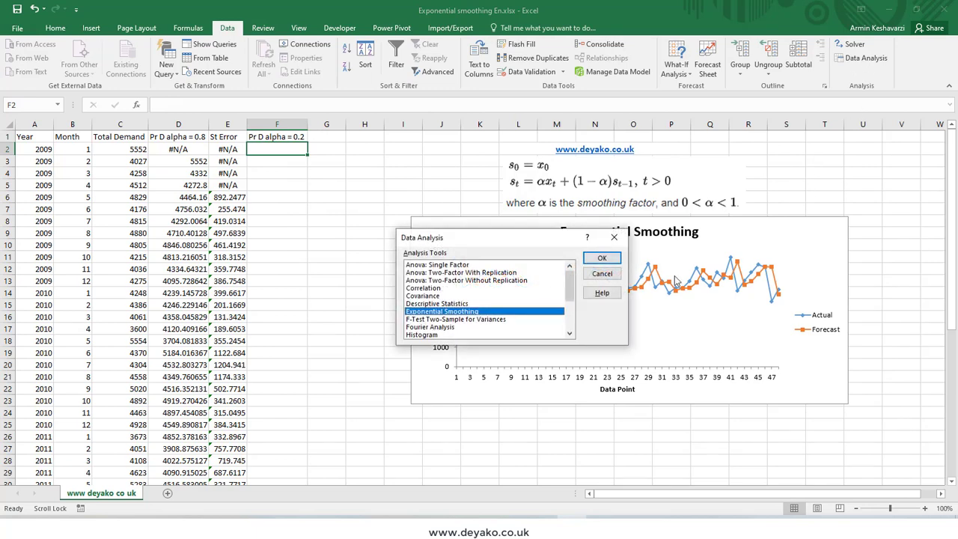
left_click(604, 258)
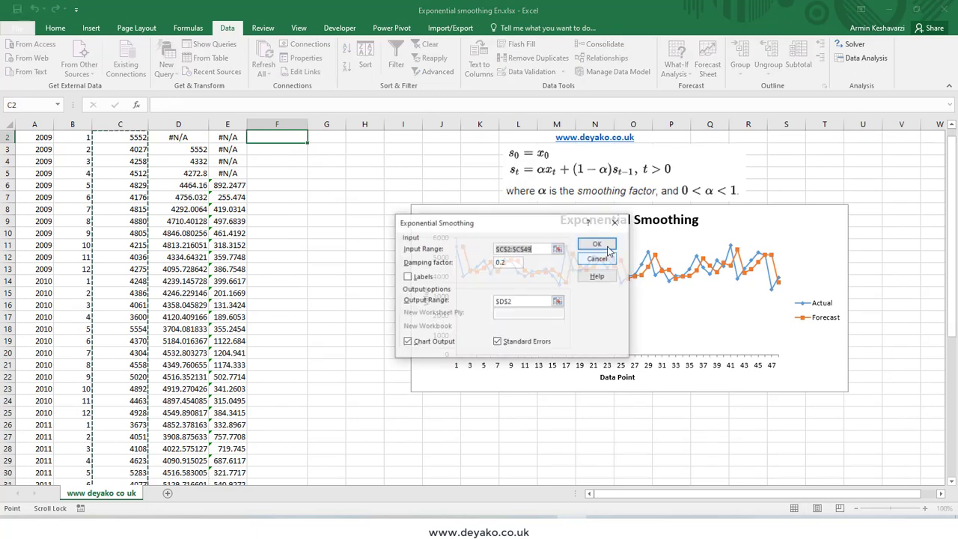
left_click(513, 264)
double_click(513, 262)
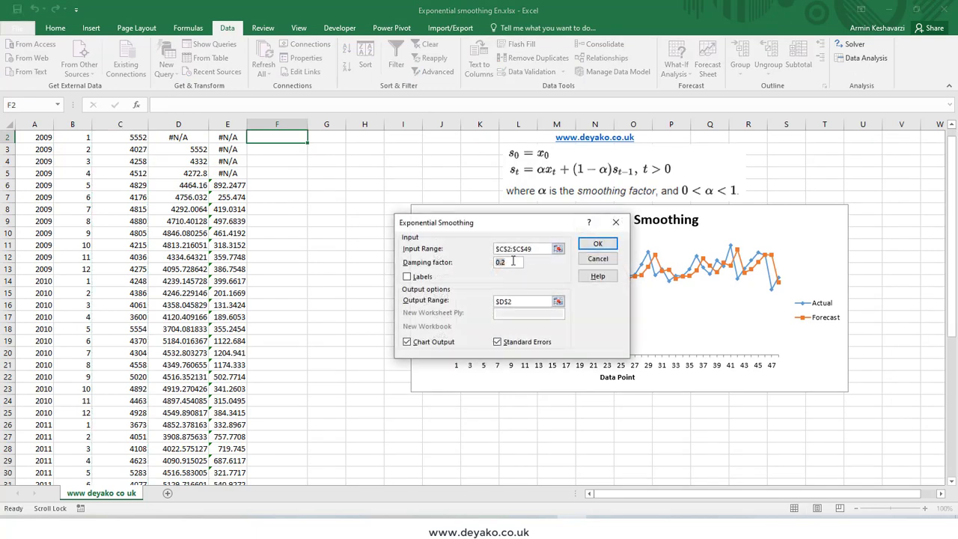
type("0.8")
left_click(518, 303)
scroll(308, 247, "up", 1)
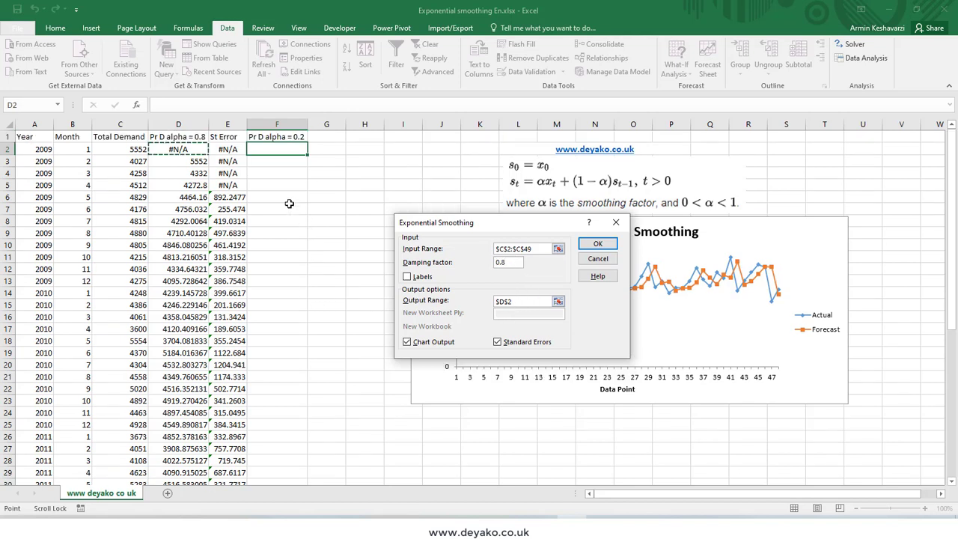
key("BackSpace")
key("BackSpace")
key("BackSpace")
key("BackSpace")
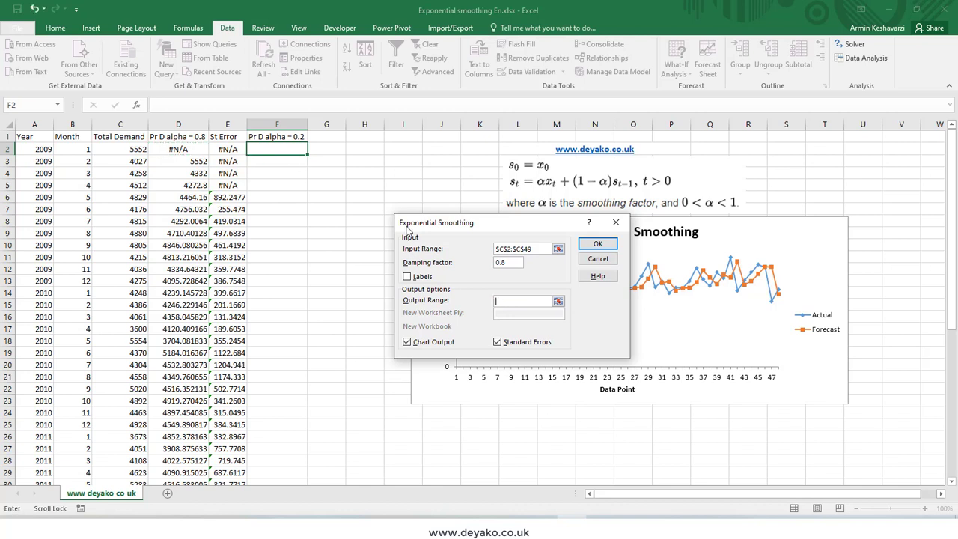
left_click(281, 151)
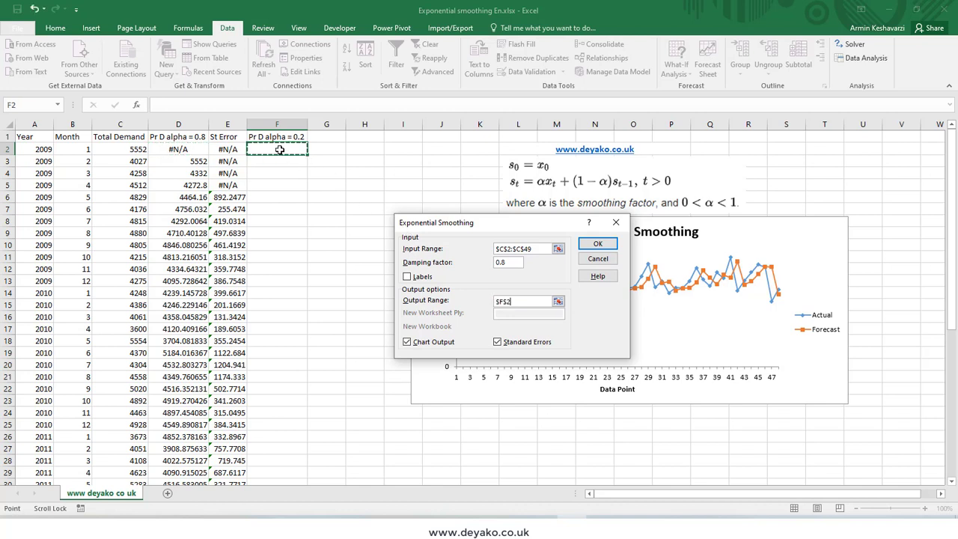
left_click(584, 243)
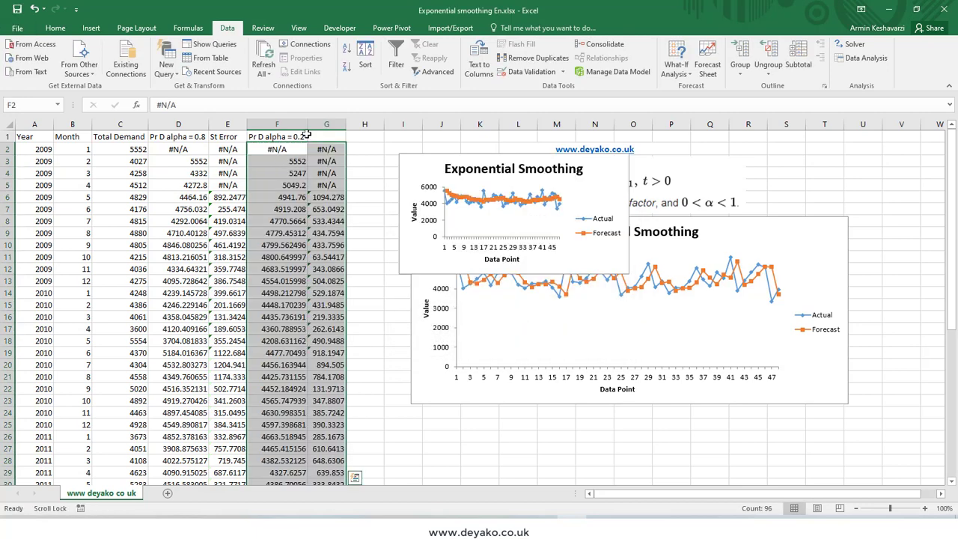
Step: Copy the 'St Error' heading from E1 into G1
left_click(242, 136)
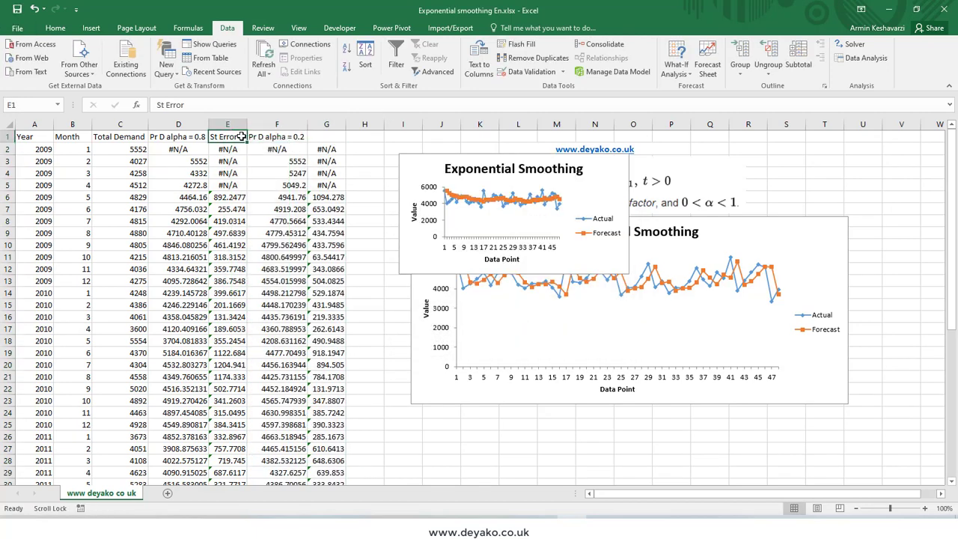
key("ctrl+c")
left_click(325, 137)
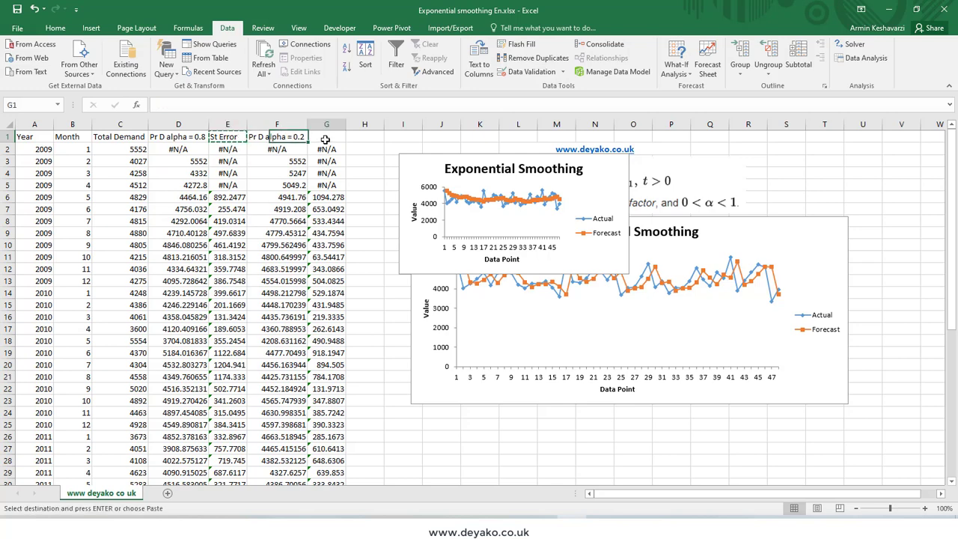
key("ctrl+v")
Step: Move the second smoothing chart below the first and enlarge it to match
left_click_drag(422, 161, 431, 409)
scroll(605, 417, "down", 3)
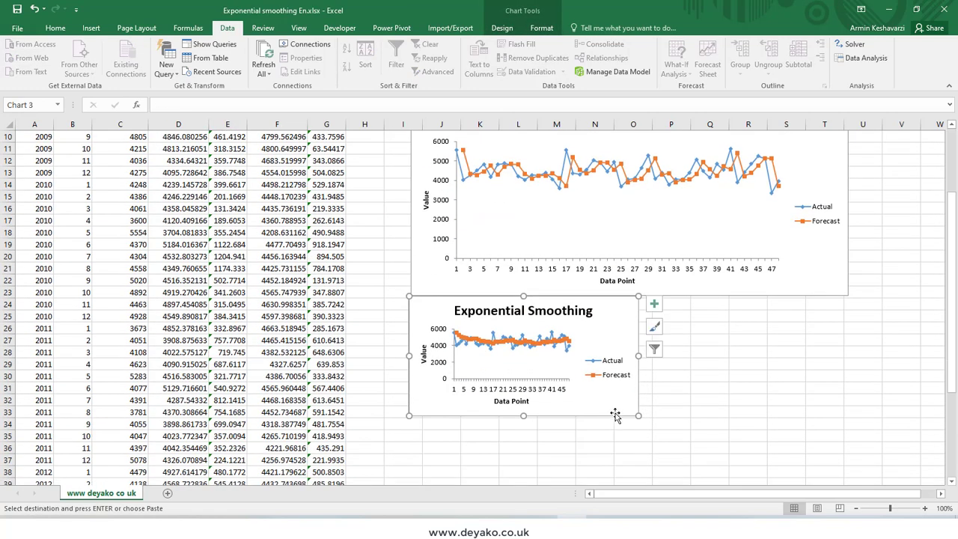
left_click_drag(642, 416, 849, 447)
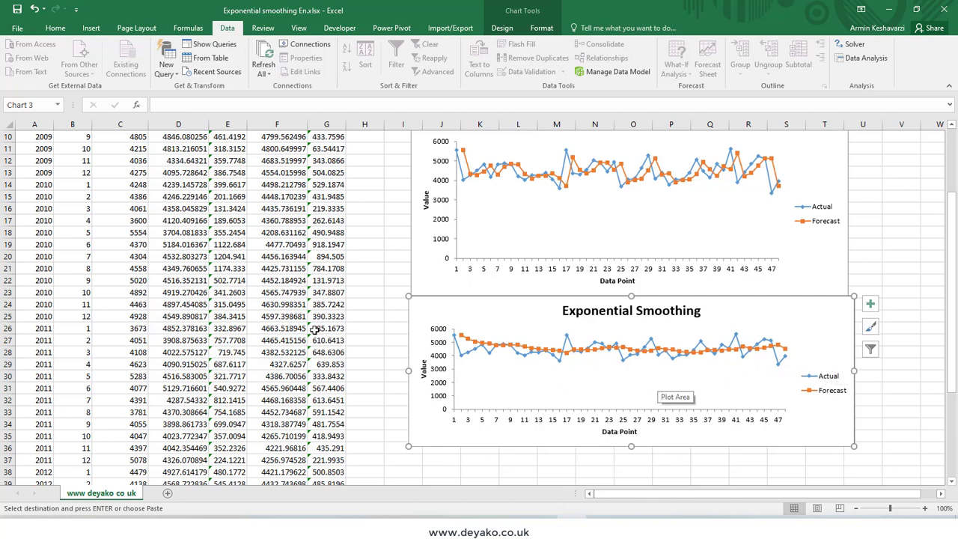
scroll(310, 313, "up", 2)
scroll(310, 313, "up", 2)
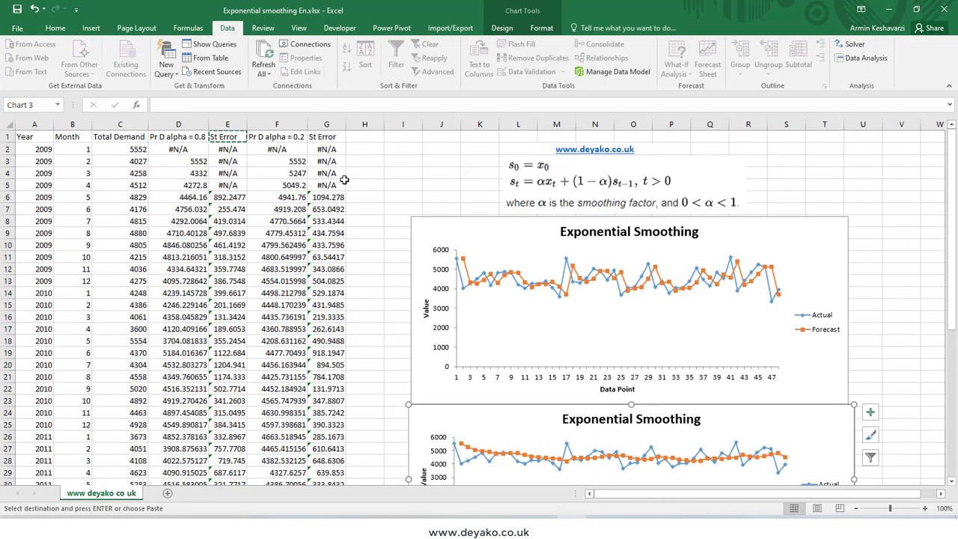
scroll(359, 301, "down", 1)
scroll(359, 301, "down", 2)
scroll(359, 302, "up", 3)
Step: Check the lower chart's Actual series against Total Demand, then make the chart taller
left_click_drag(126, 149, 132, 512)
scroll(531, 374, "up", 4)
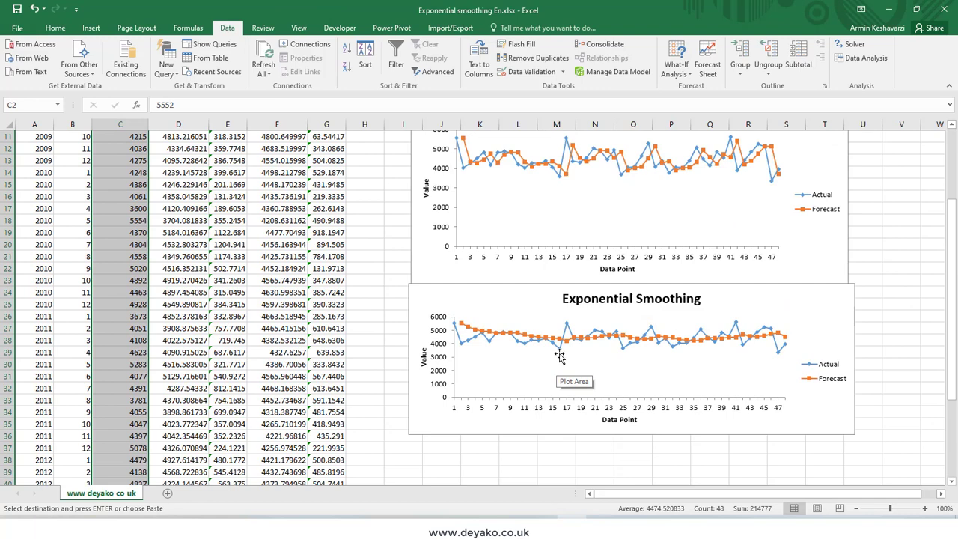
left_click(566, 324)
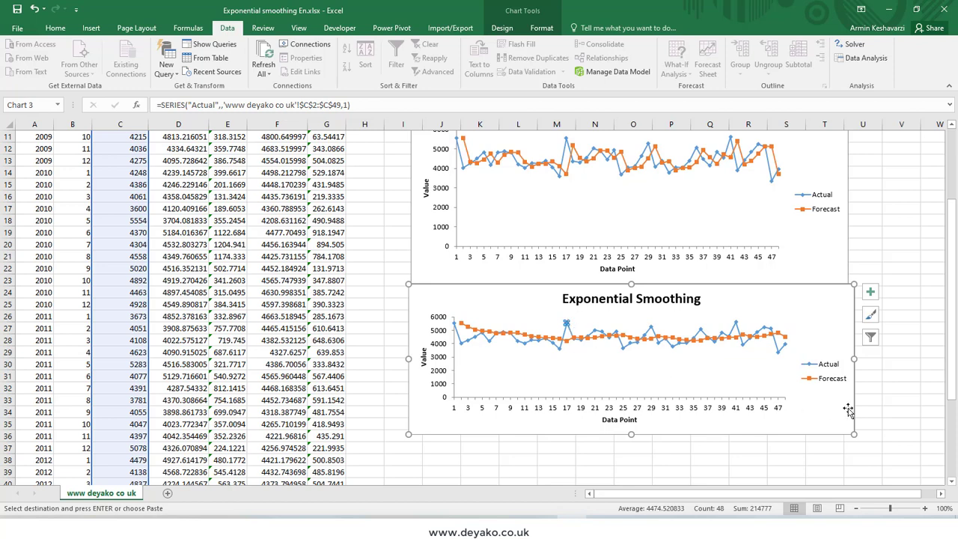
left_click_drag(854, 481, 853, 484)
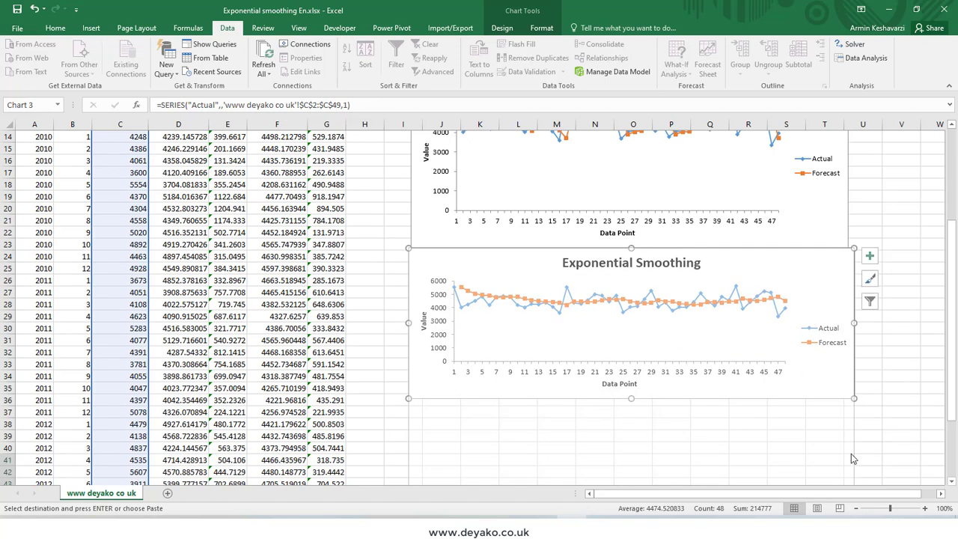
left_click(568, 297)
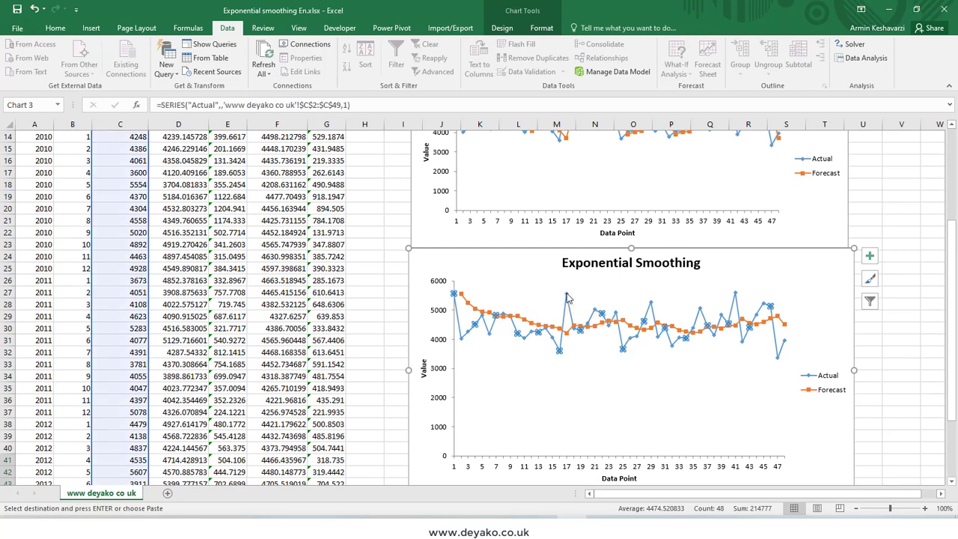
left_click(567, 295)
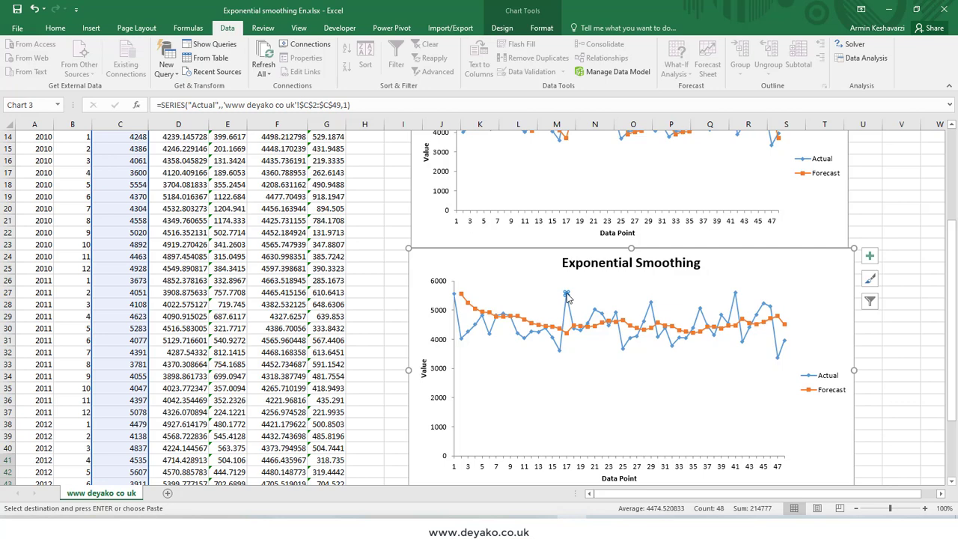
left_click(624, 349)
scroll(631, 368, "up", 5)
left_click(776, 238)
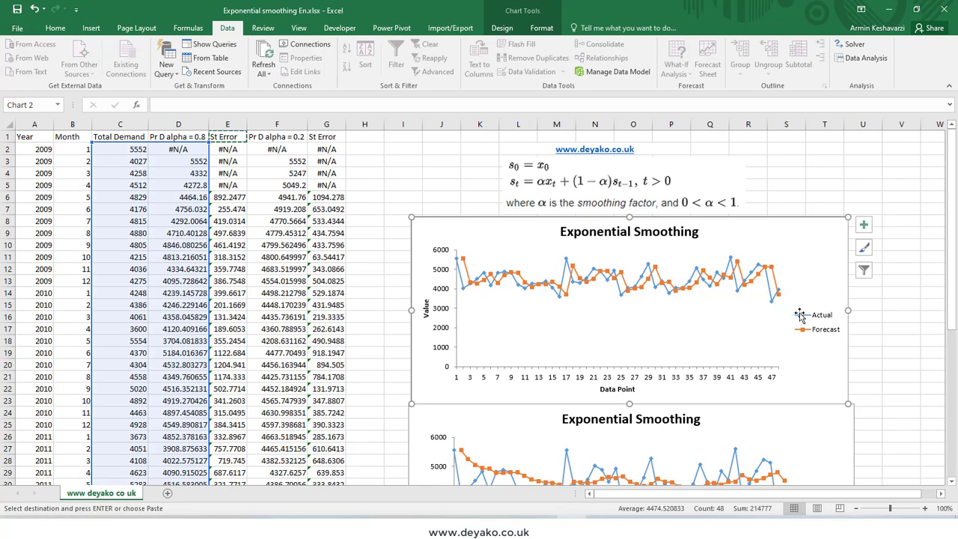
left_click(781, 296)
left_click(779, 297)
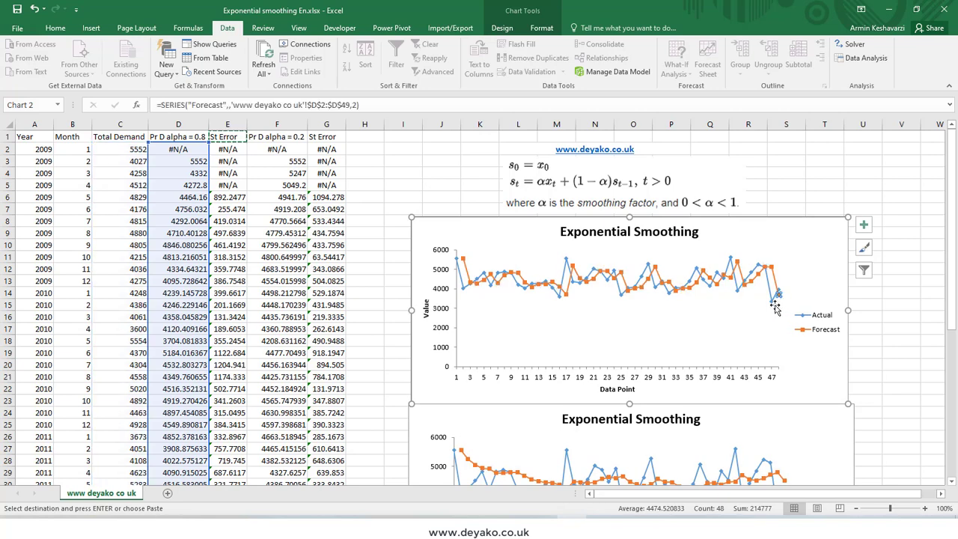
left_click(778, 294)
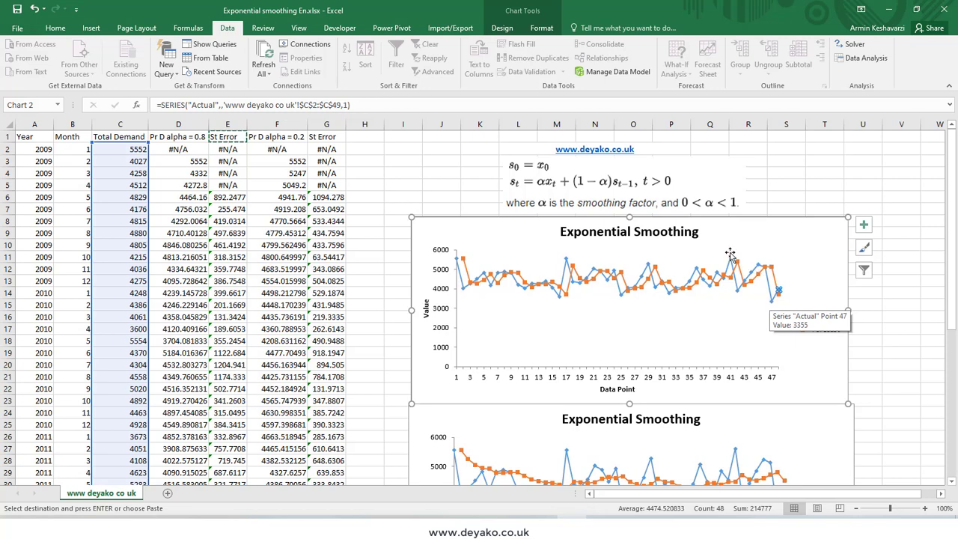
left_click(433, 244)
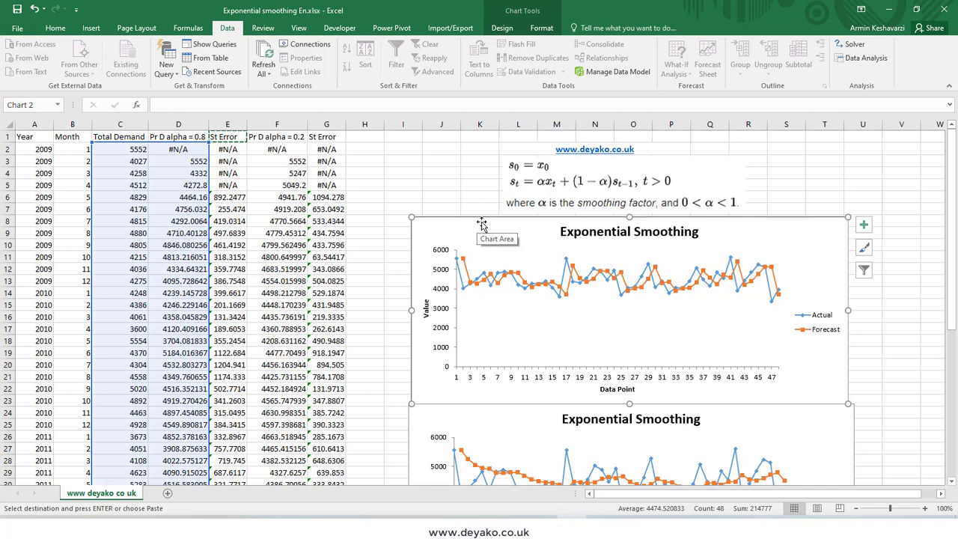
scroll(482, 224, "down", 2)
left_click(483, 349)
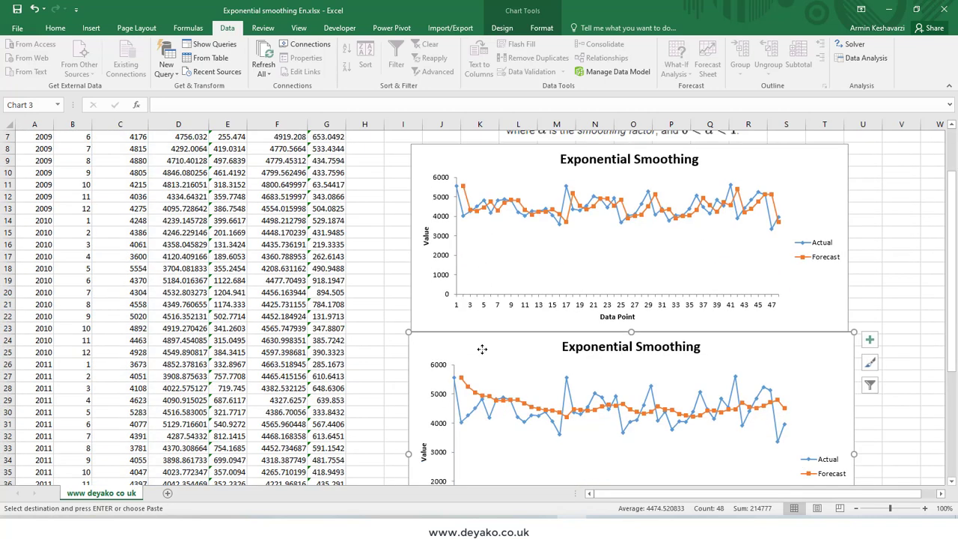
scroll(482, 349, "down", 3)
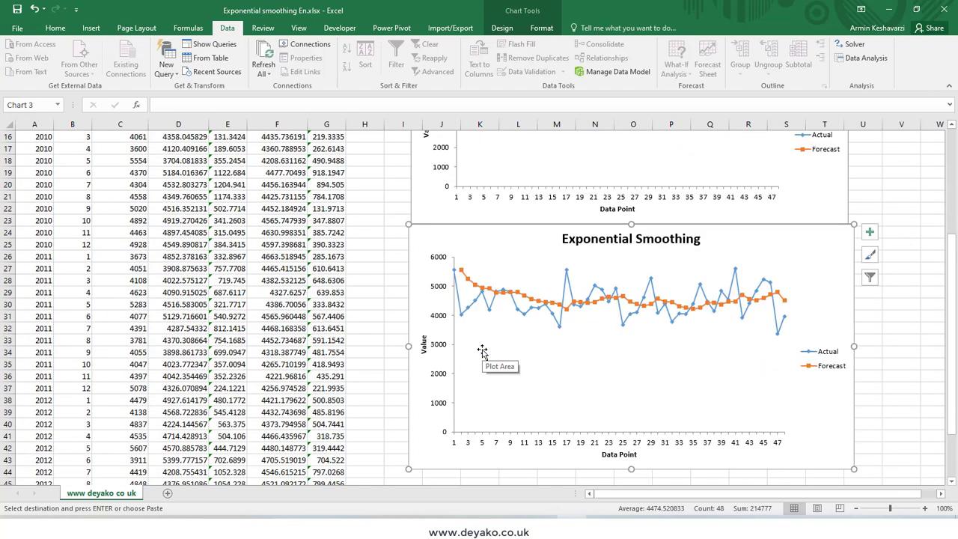
scroll(482, 351, "up", 5)
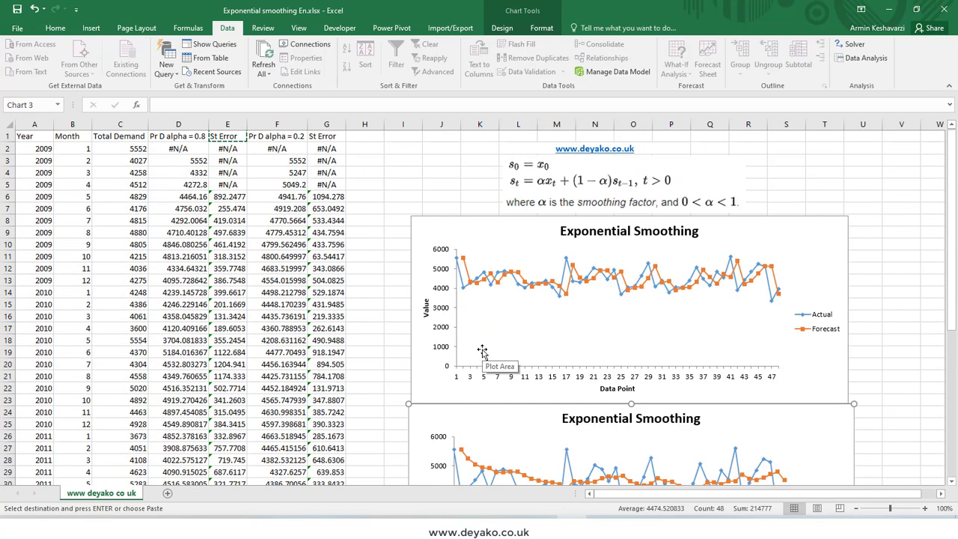
scroll(484, 296, "down", 8)
scroll(211, 388, "down", 5)
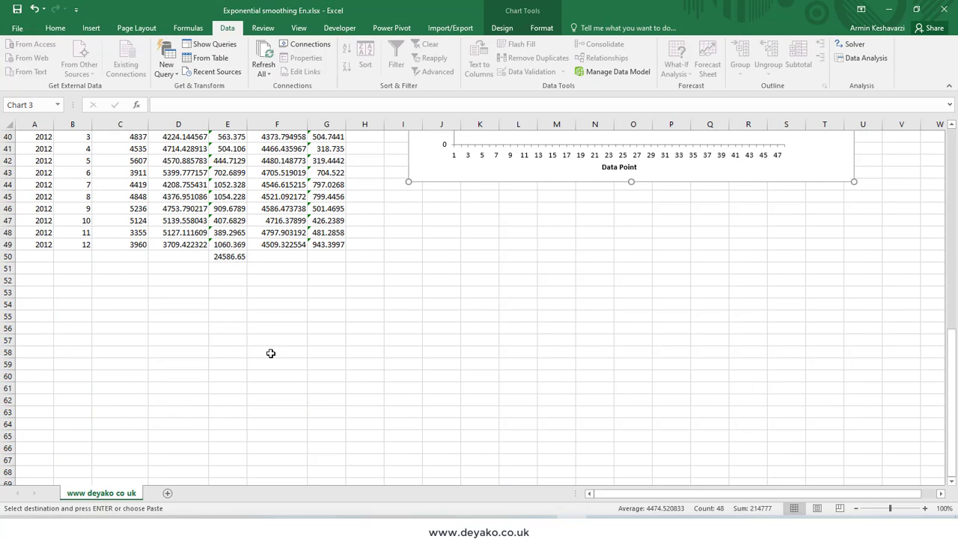
Step: AutoSum G6:G49 into G50 and compare it with the E50 total
left_click(332, 256)
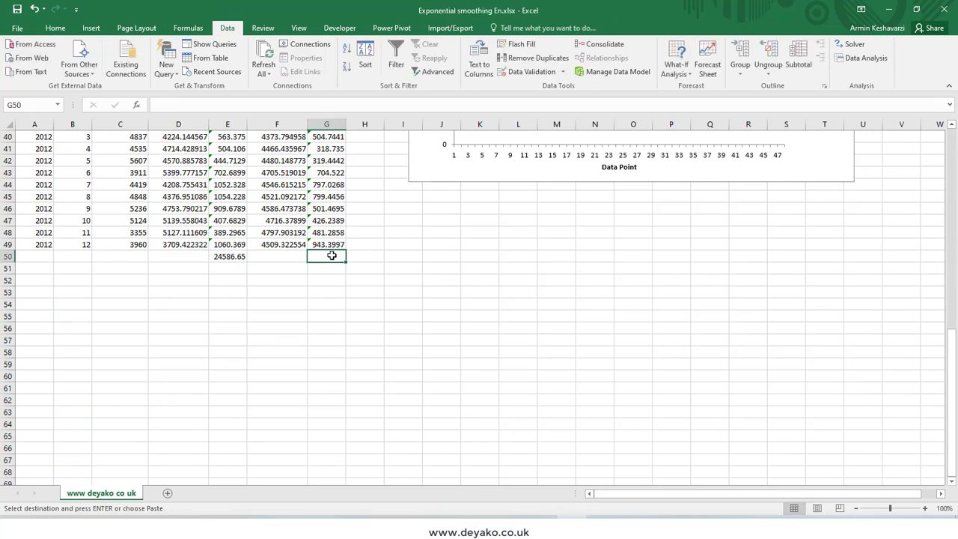
key("alt+equal")
key("Return")
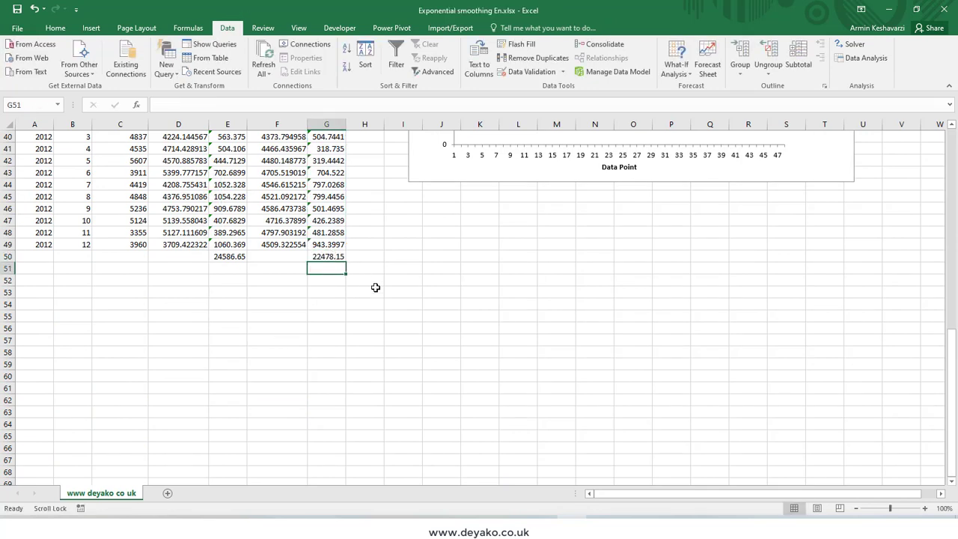
left_click(229, 257)
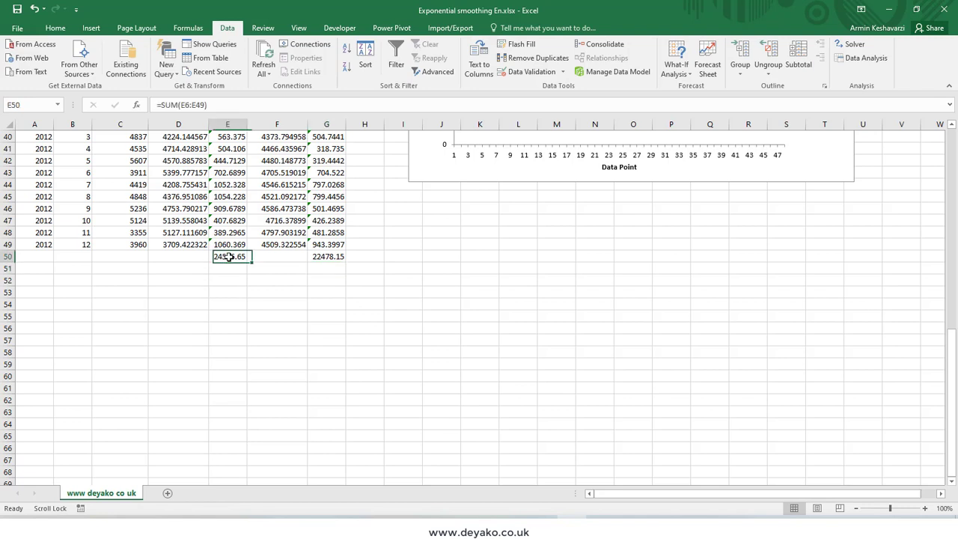
left_click(335, 255)
left_click(241, 256)
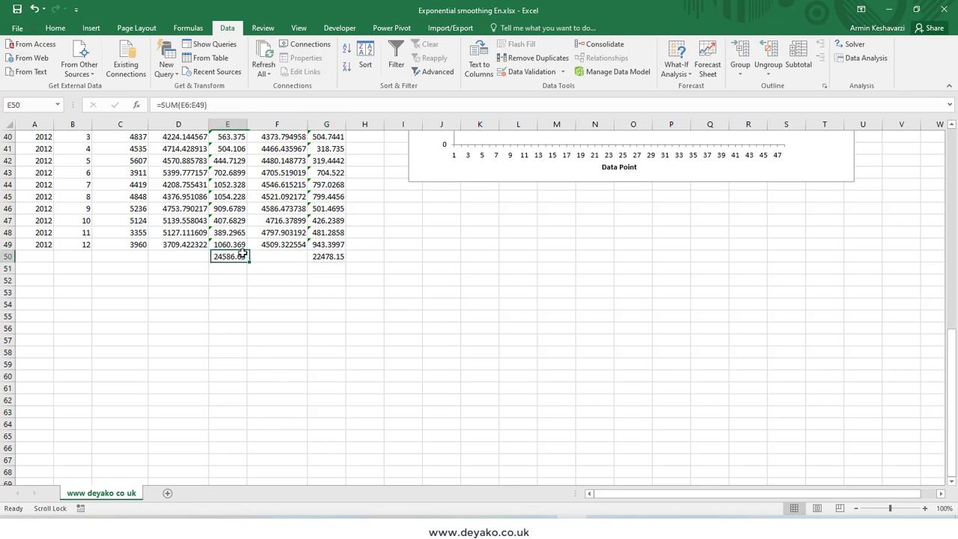
left_click(328, 256)
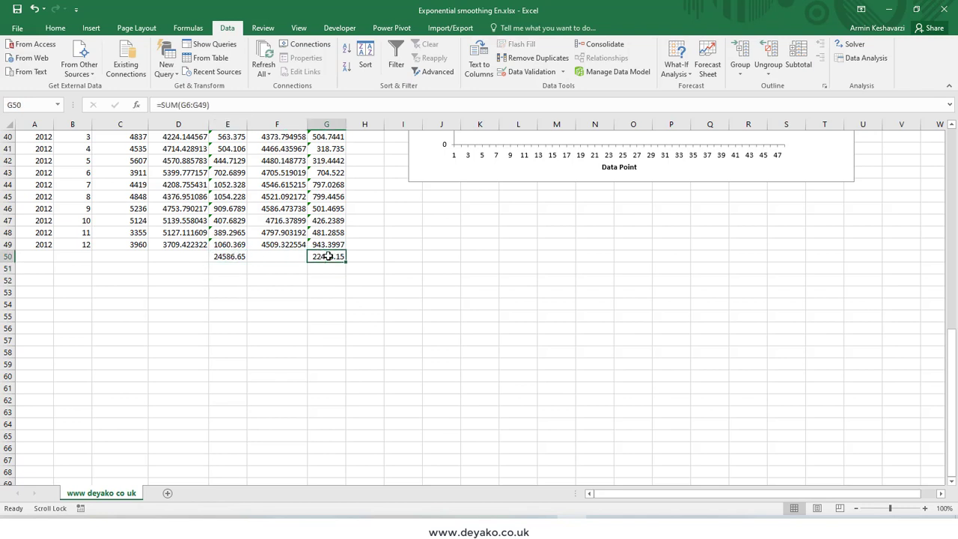
scroll(328, 256, "up", 13)
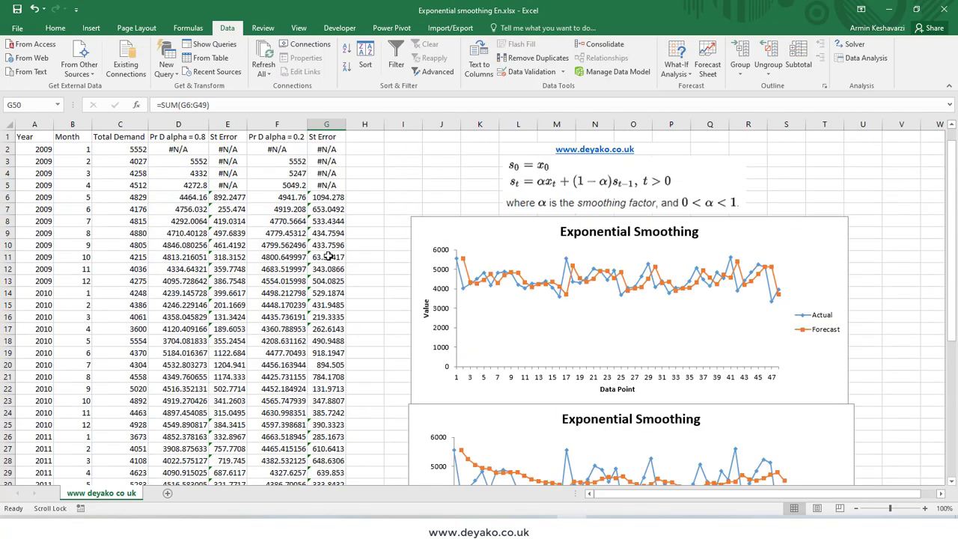
Step: Select empty cell H1 and switch to the Deyako website browser tab
left_click(363, 136)
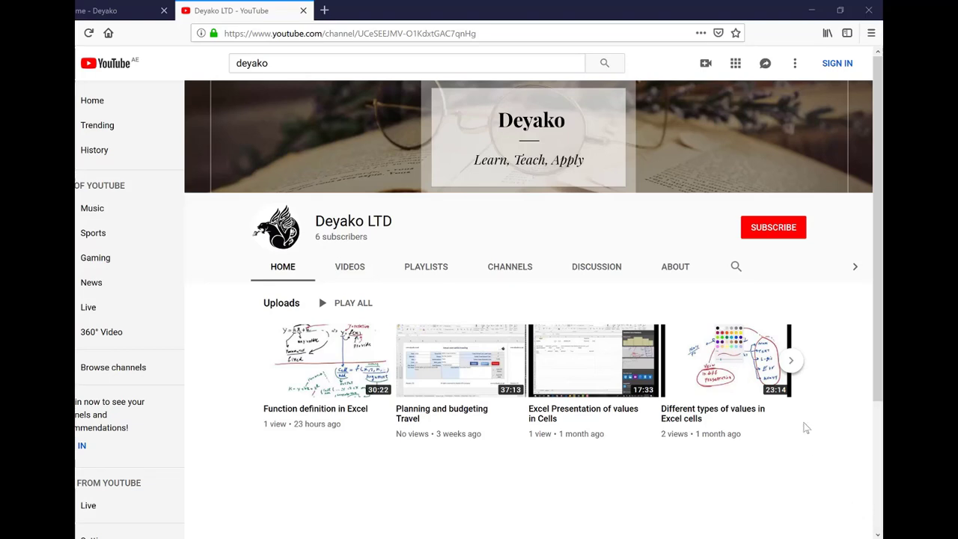
key("ctrl+shift+Tab")
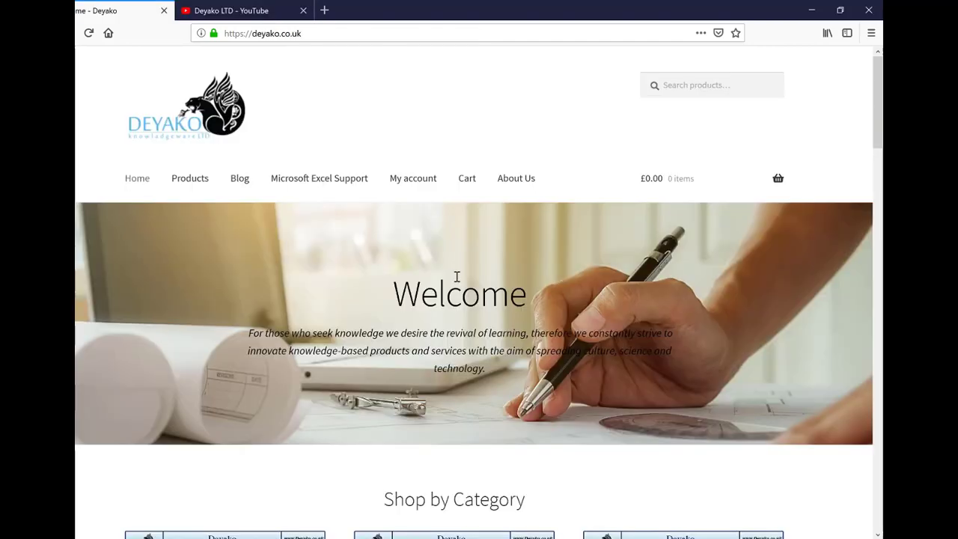